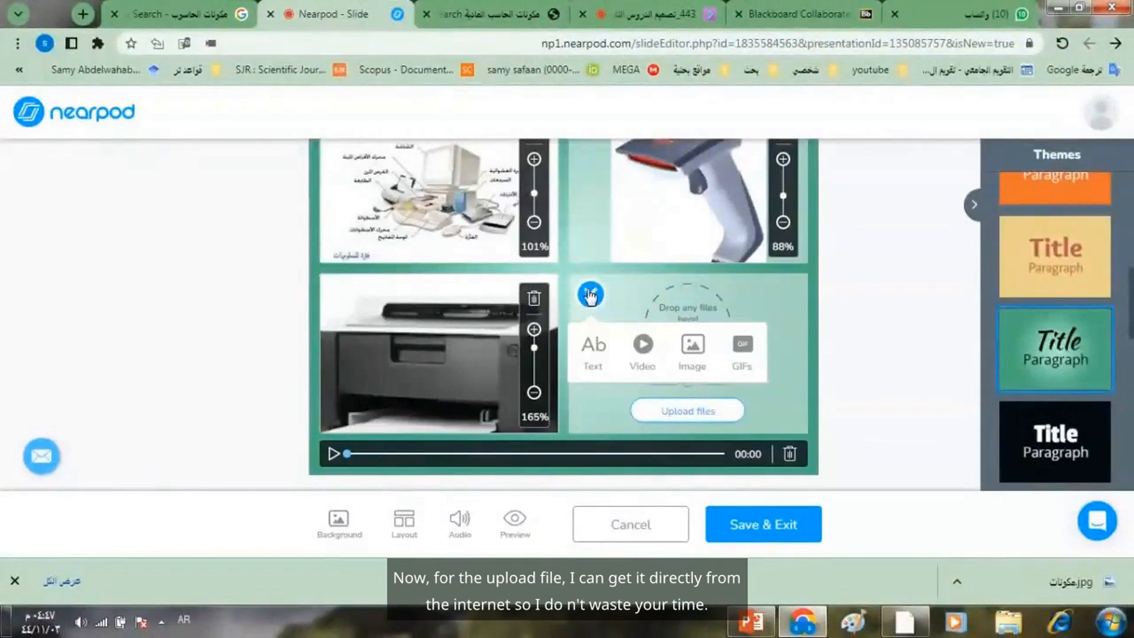
# - Search YouTube for "مكونات الحاسب" videos to fill the slide's empty fourth block
pyautogui.click(641, 360)
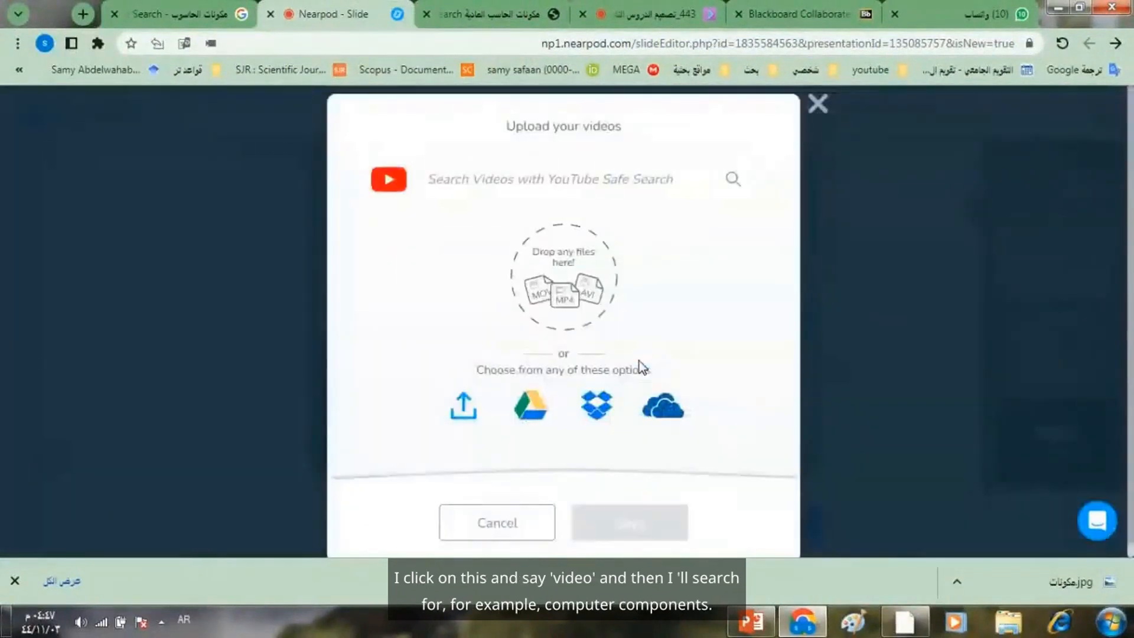
pyautogui.click(540, 185)
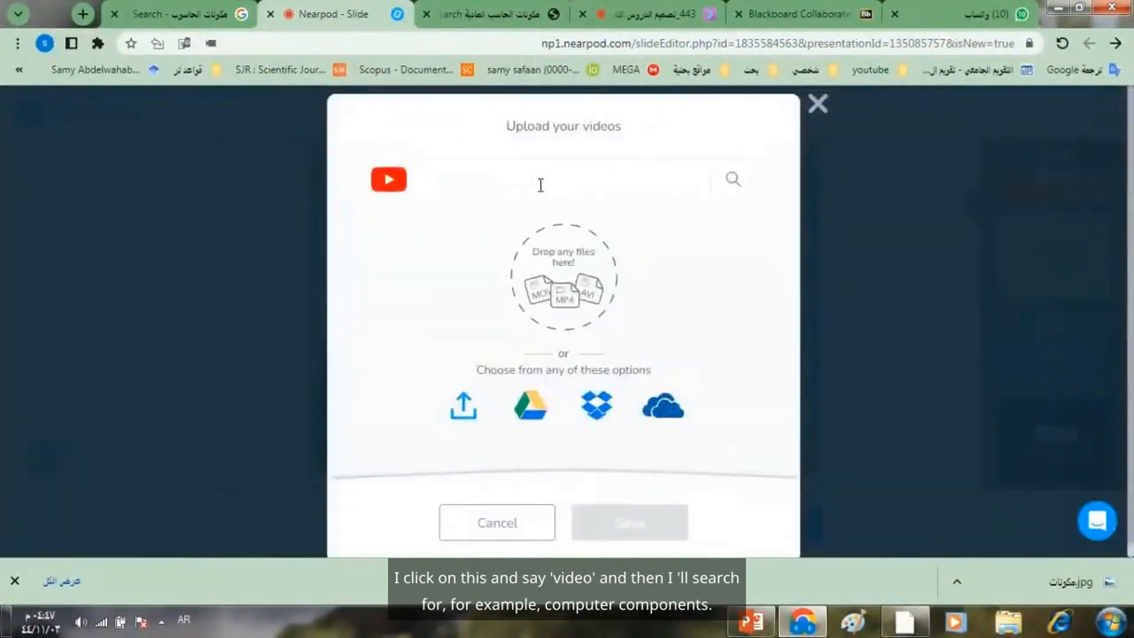
pyautogui.write('مكونات')
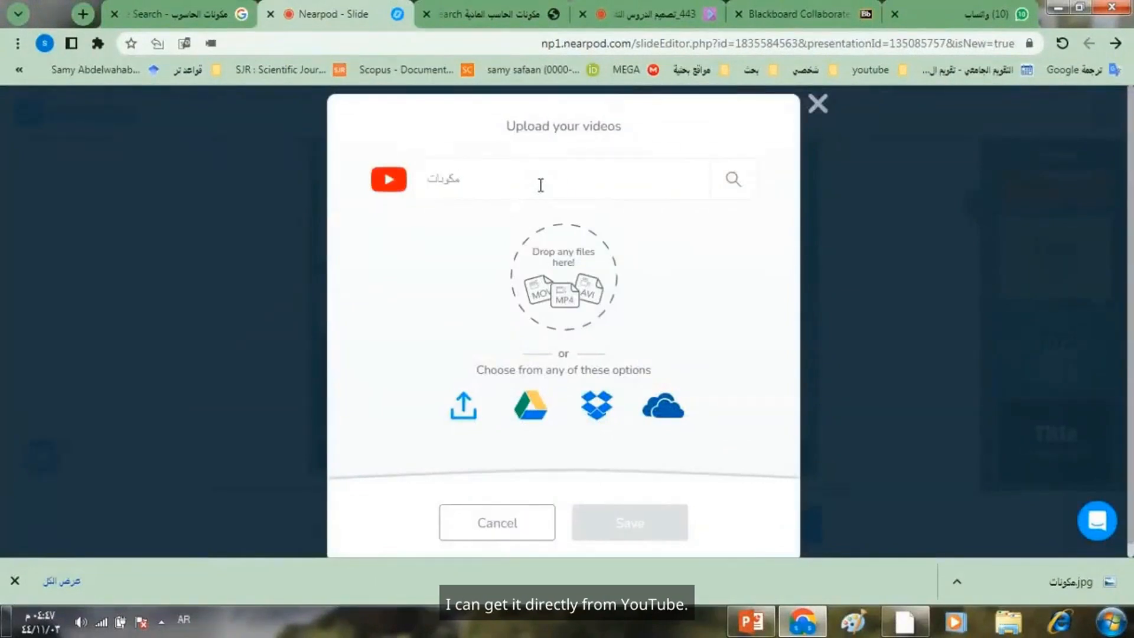
pyautogui.write(' الحاس')
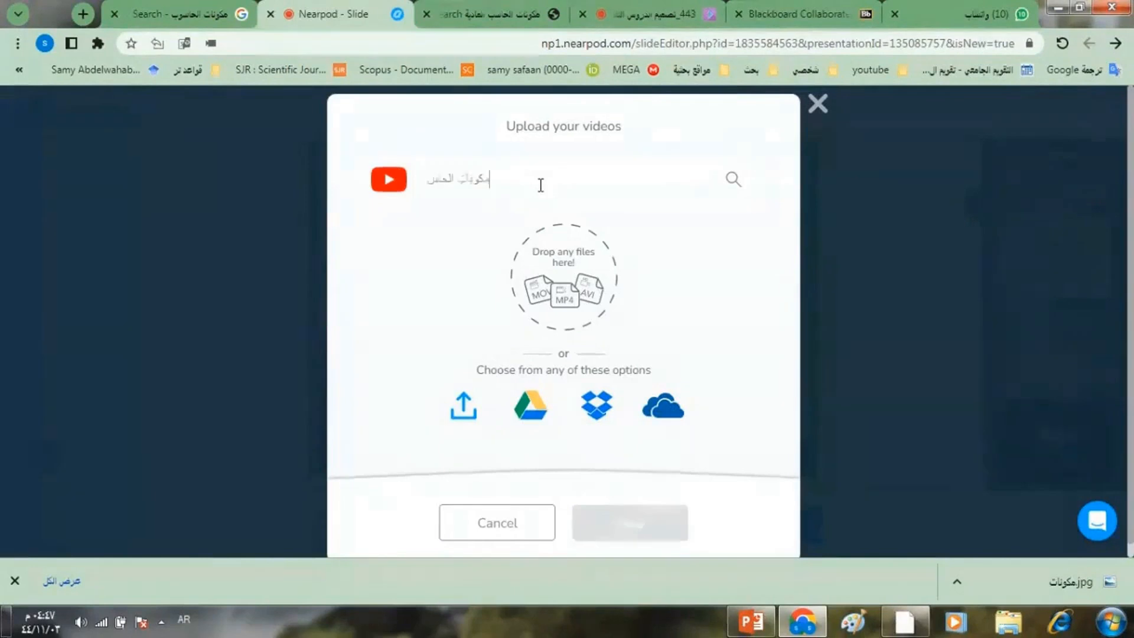
pyautogui.write('ب')
pyautogui.click(733, 180)
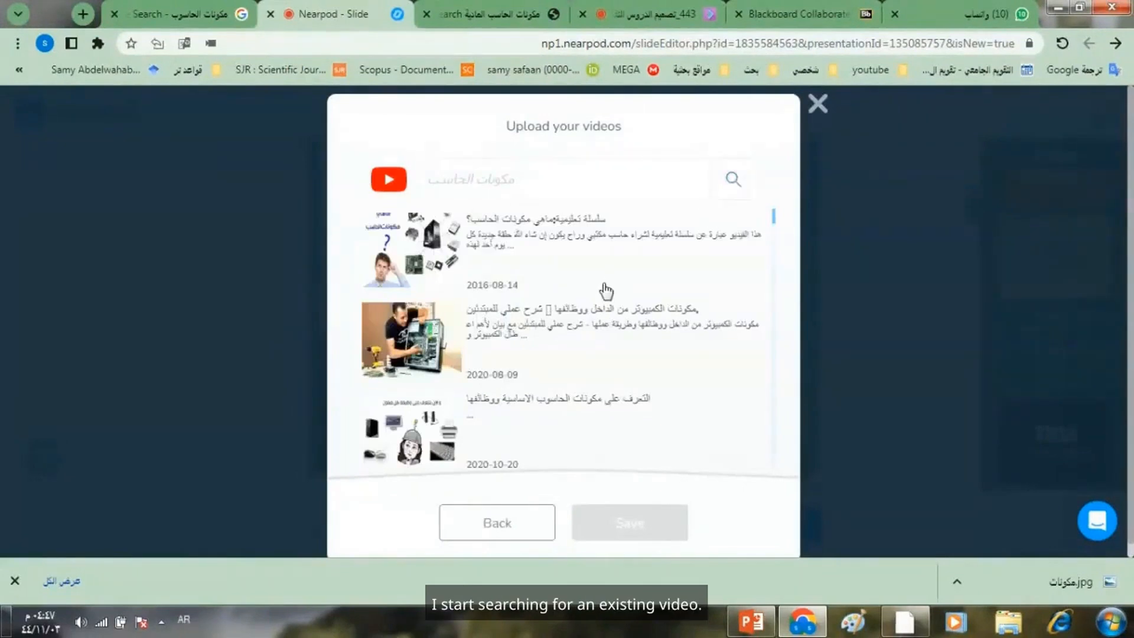
# - Preview the first video result, سلسلة تعليمية:ماهي مكونات الحاسب؟, and save it into the slide's empty block
pyautogui.click(406, 244)
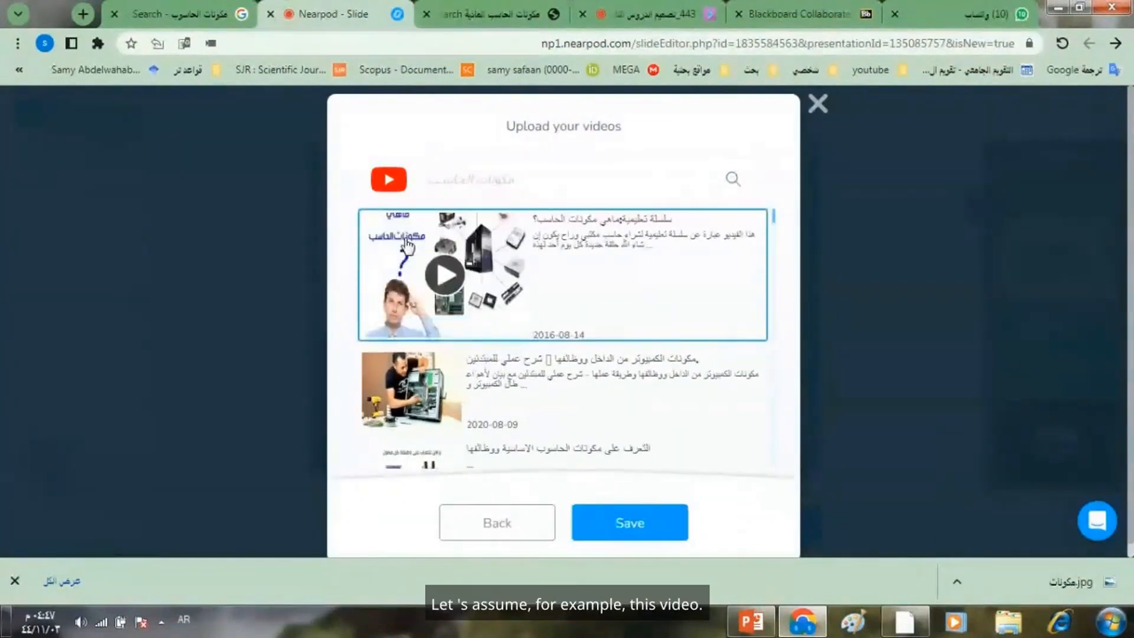
pyautogui.click(445, 275)
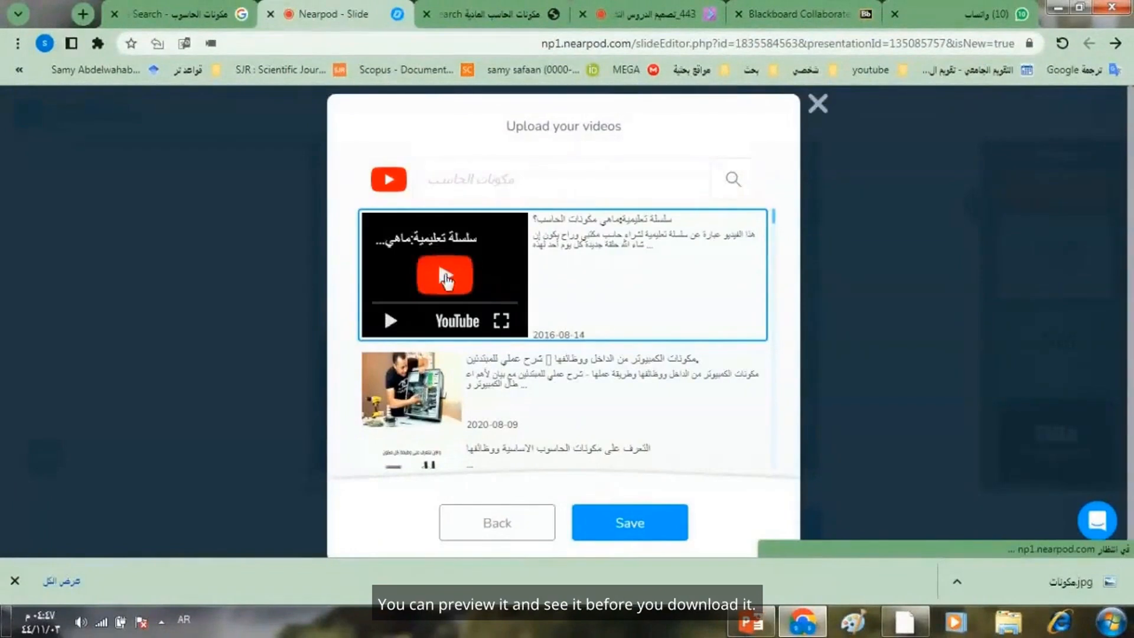
pyautogui.click(441, 282)
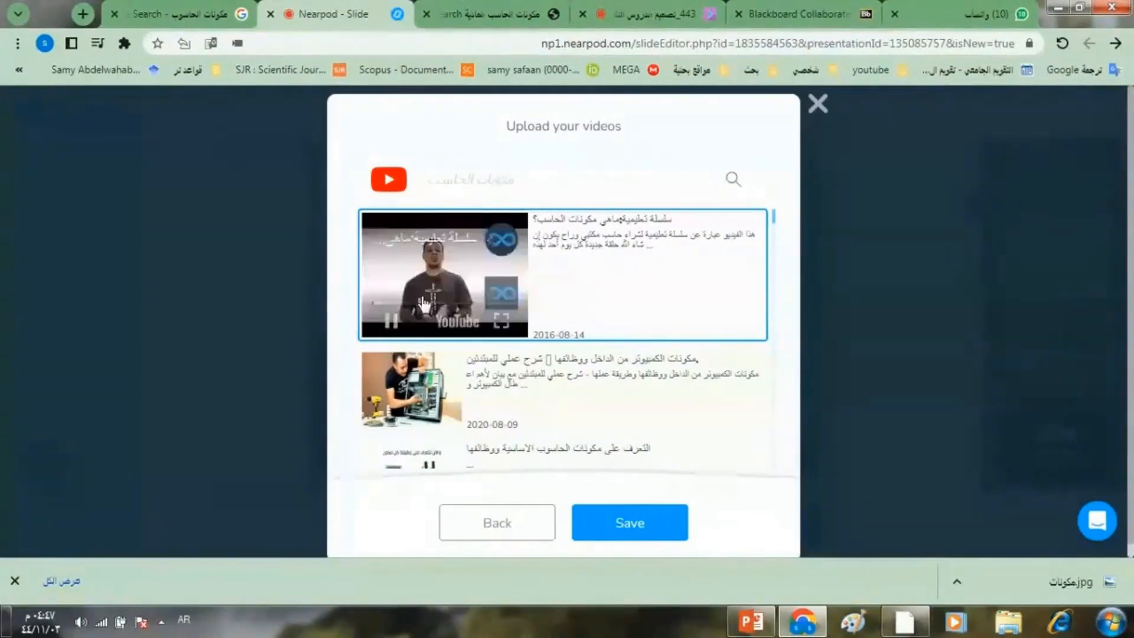
pyautogui.click(392, 321)
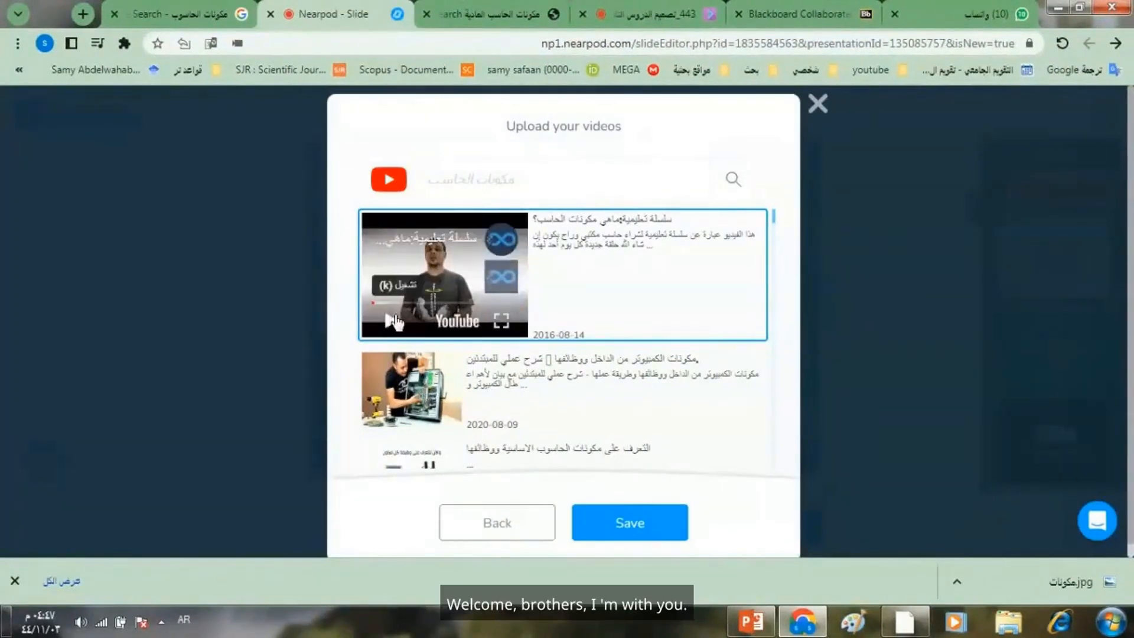
pyautogui.click(610, 525)
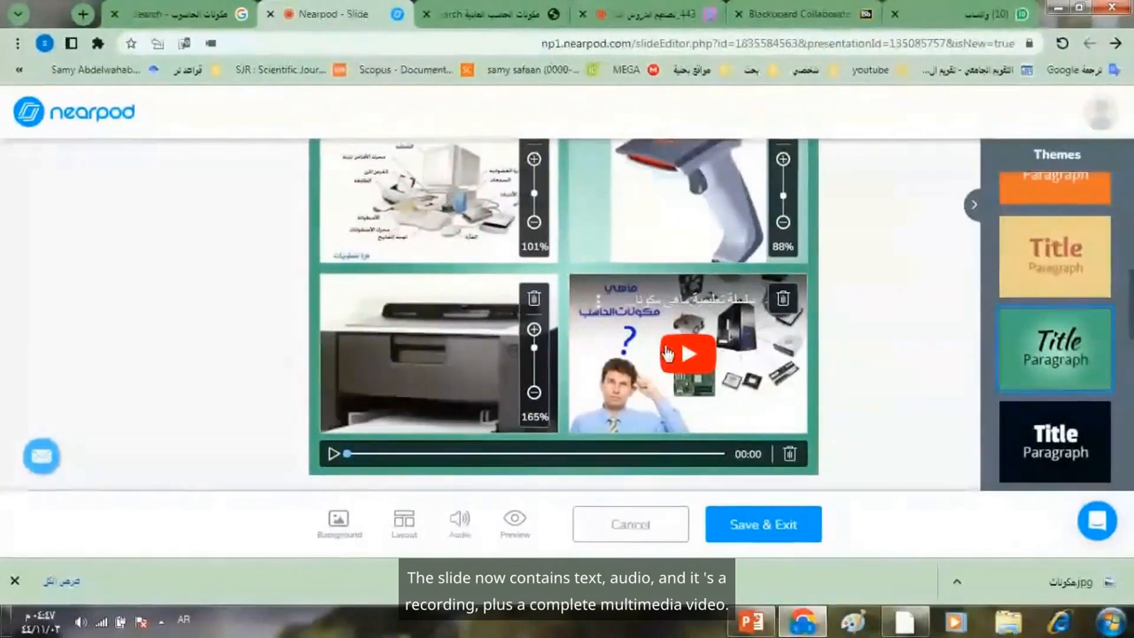
# - Preview the slide as students see it, playing and pausing its embedded video, and close the preview
pyautogui.click(517, 525)
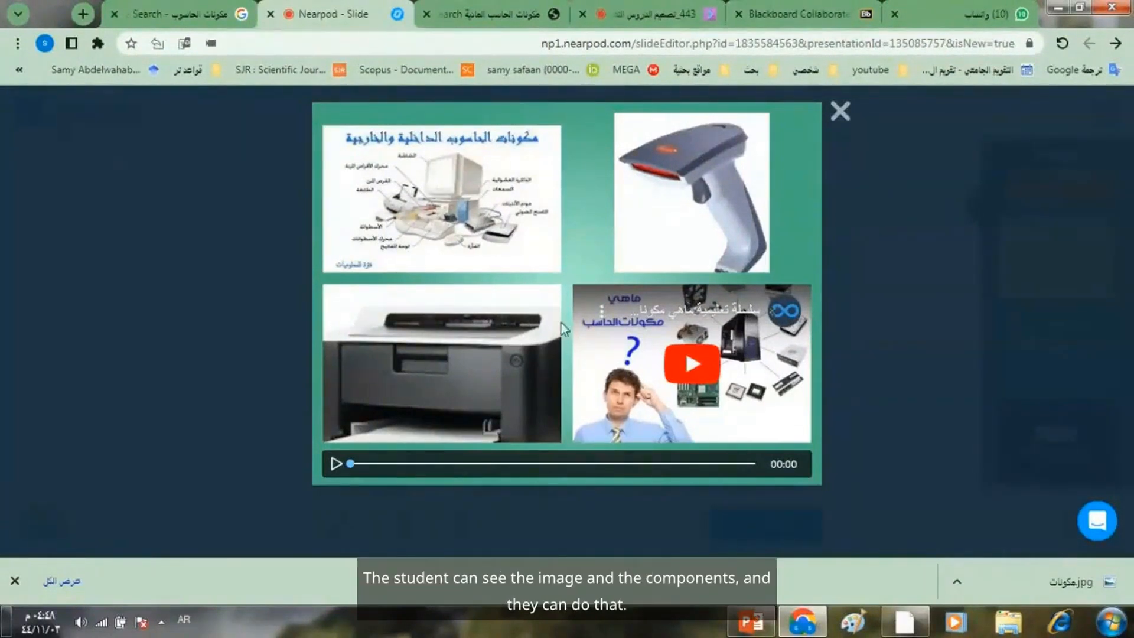
pyautogui.click(696, 358)
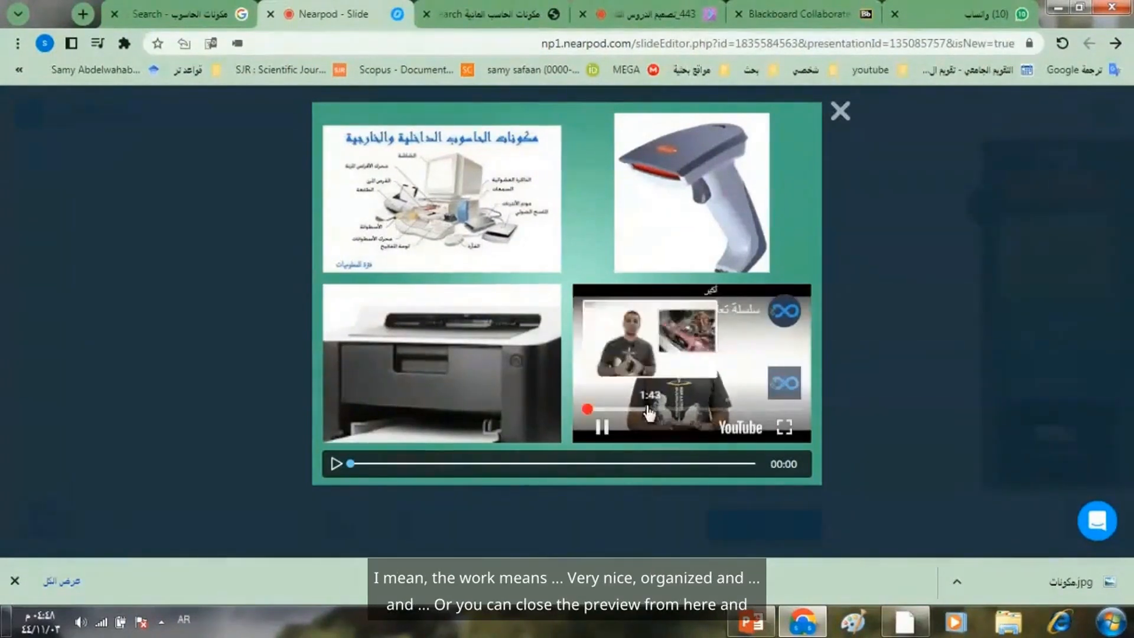
pyautogui.click(601, 425)
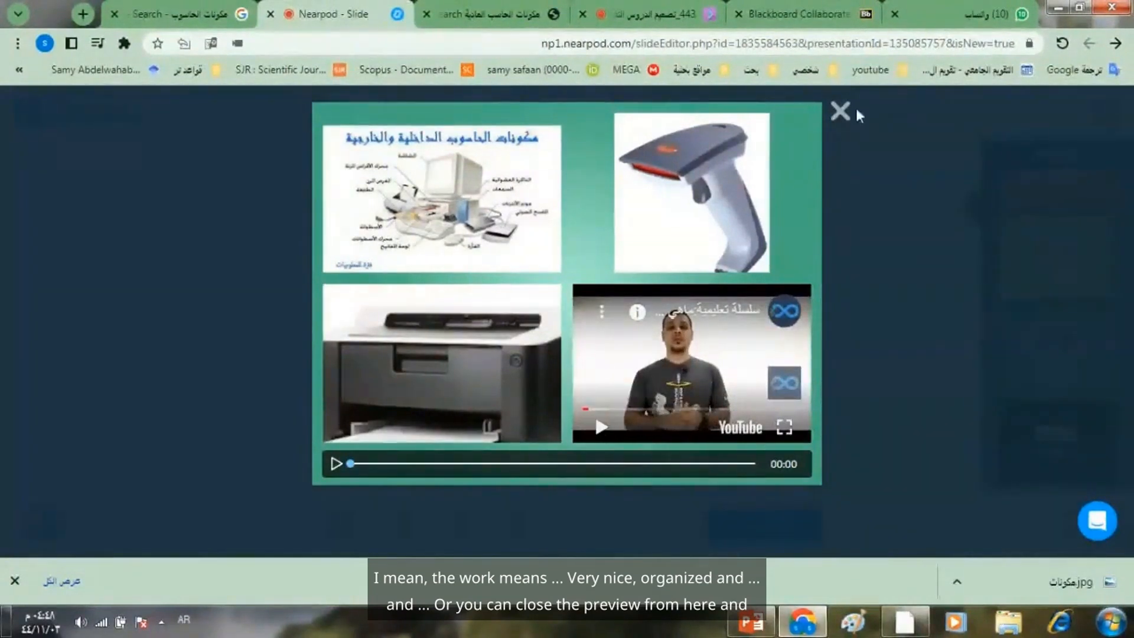
pyautogui.click(840, 111)
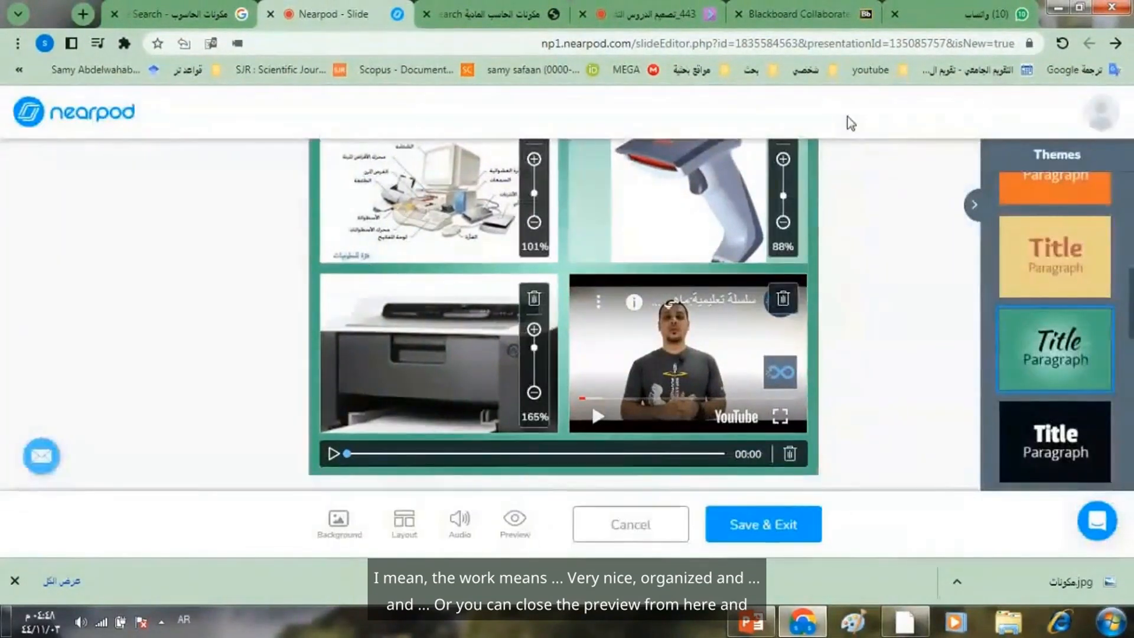
# - Save and exit the slide, applying its theme to the whole lesson, and check the new slide at the end of the lesson
pyautogui.click(766, 527)
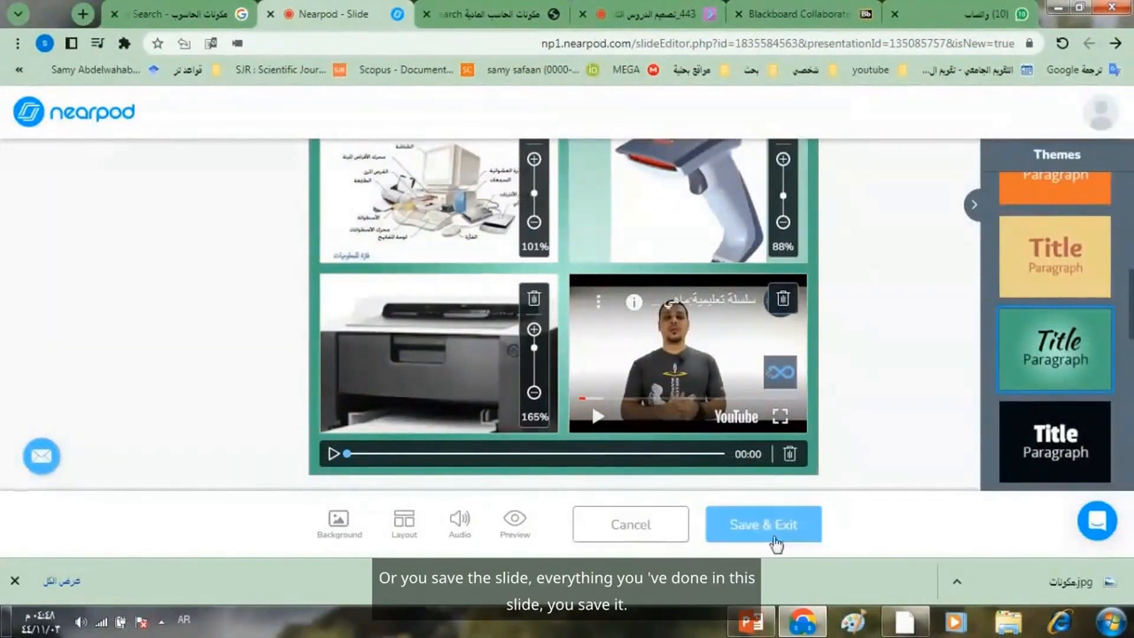
pyautogui.click(771, 530)
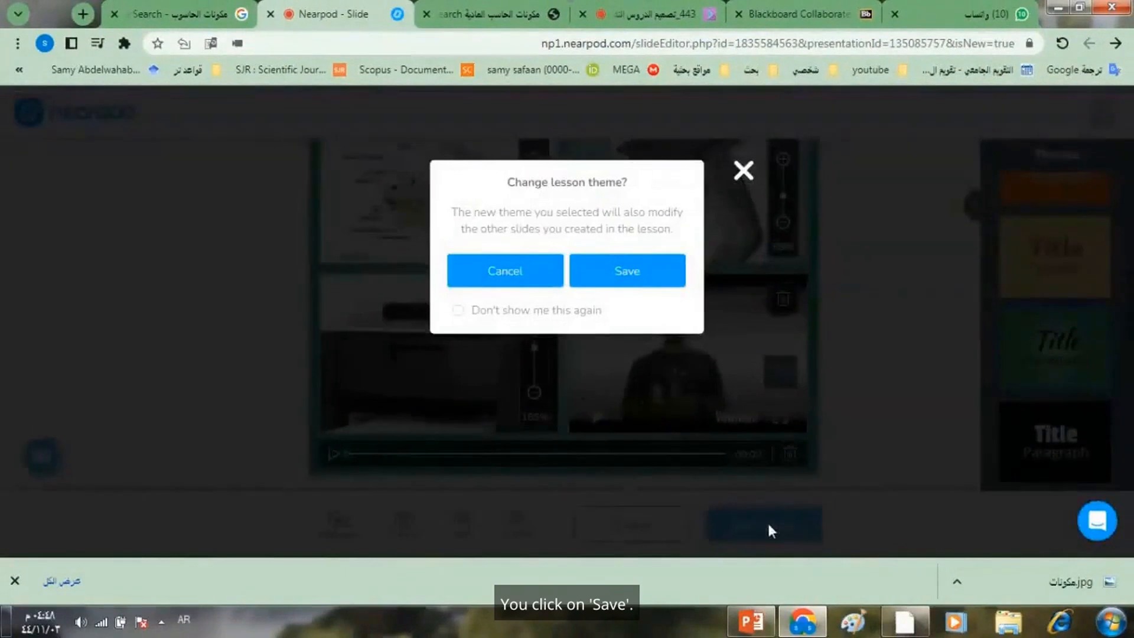
pyautogui.click(600, 271)
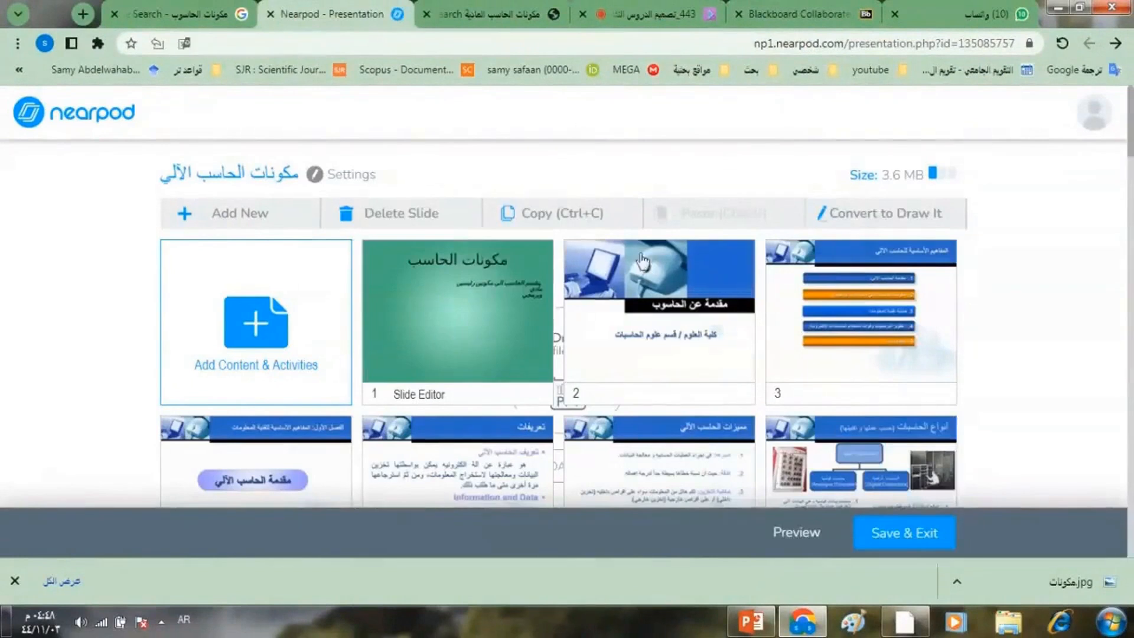
pyautogui.moveTo(1129, 134); pyautogui.dragTo(1113, 507)
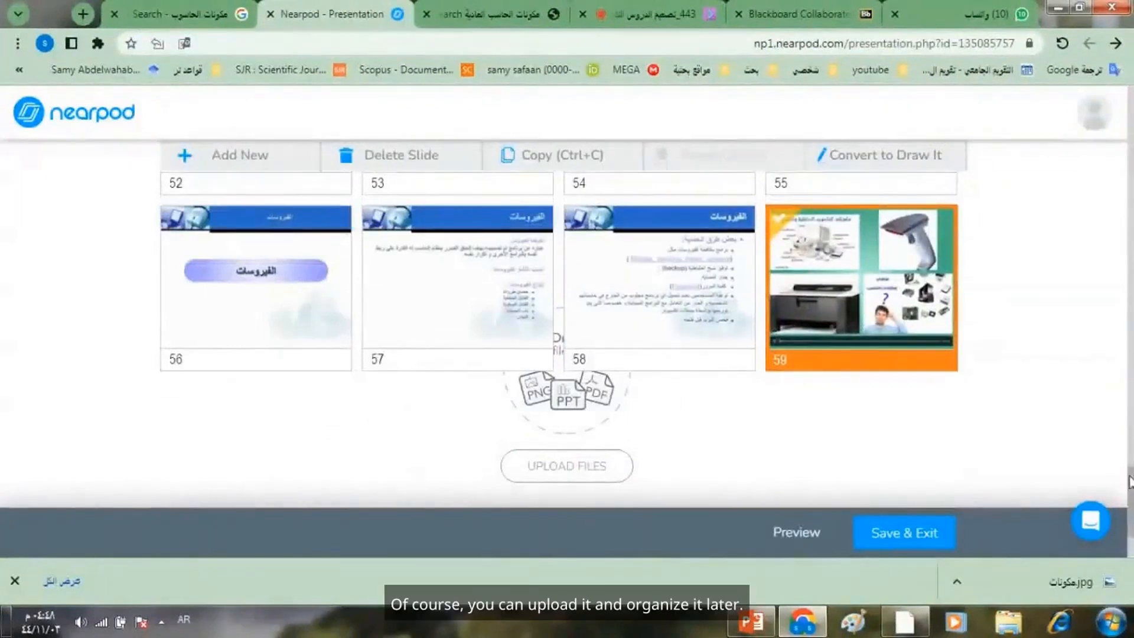
pyautogui.moveTo(1128, 501)
pyautogui.mouseDown()
pyautogui.moveTo(1127, 361)
pyautogui.moveTo(1128, 515)
pyautogui.moveTo(1127, 489)
pyautogui.mouseUp()
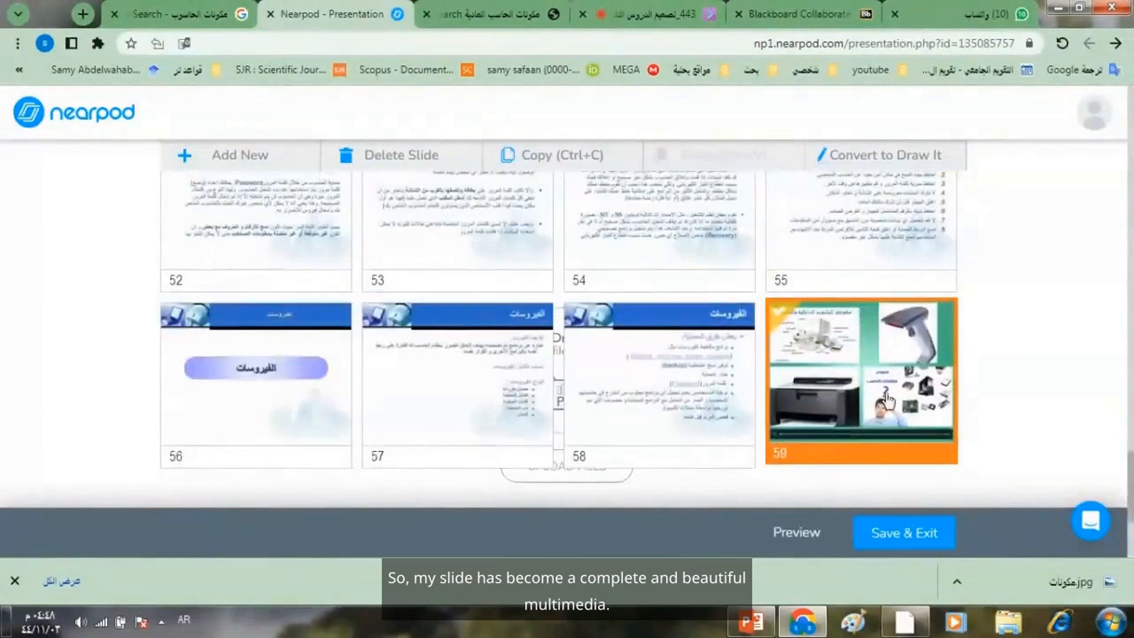
pyautogui.moveTo(1128, 435); pyautogui.dragTo(1132, 83)
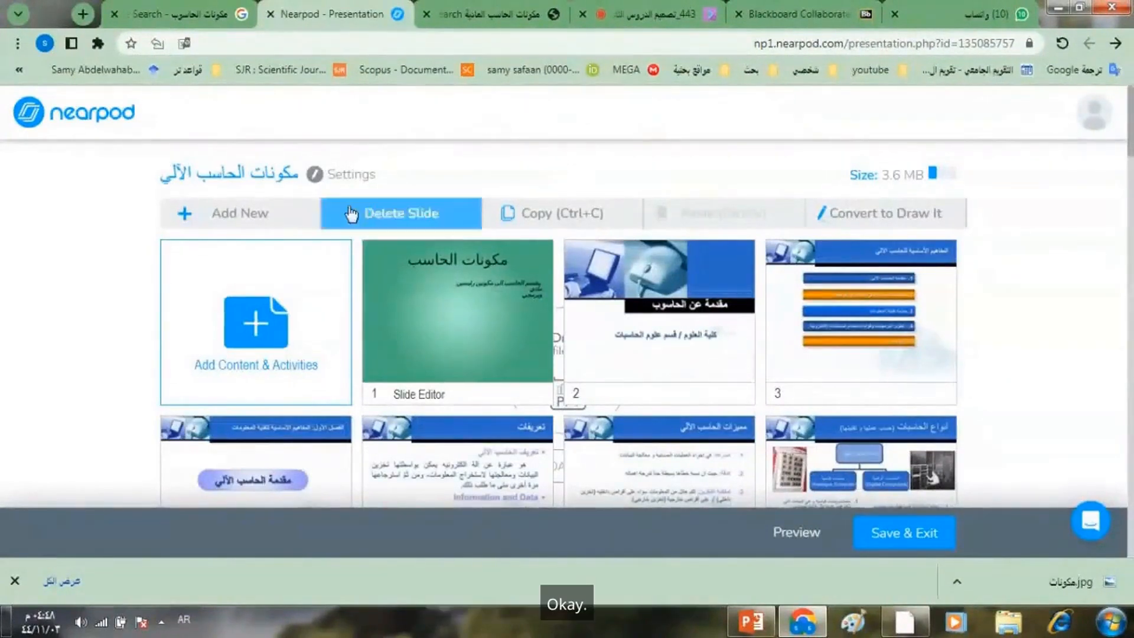
pyautogui.click(259, 217)
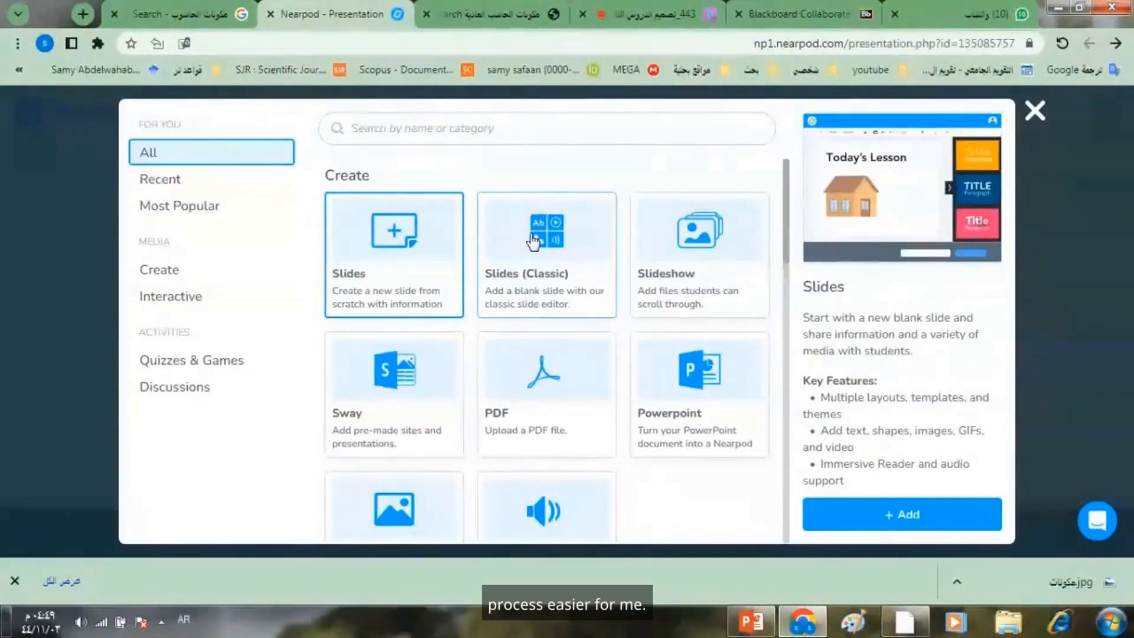
pyautogui.click(658, 18)
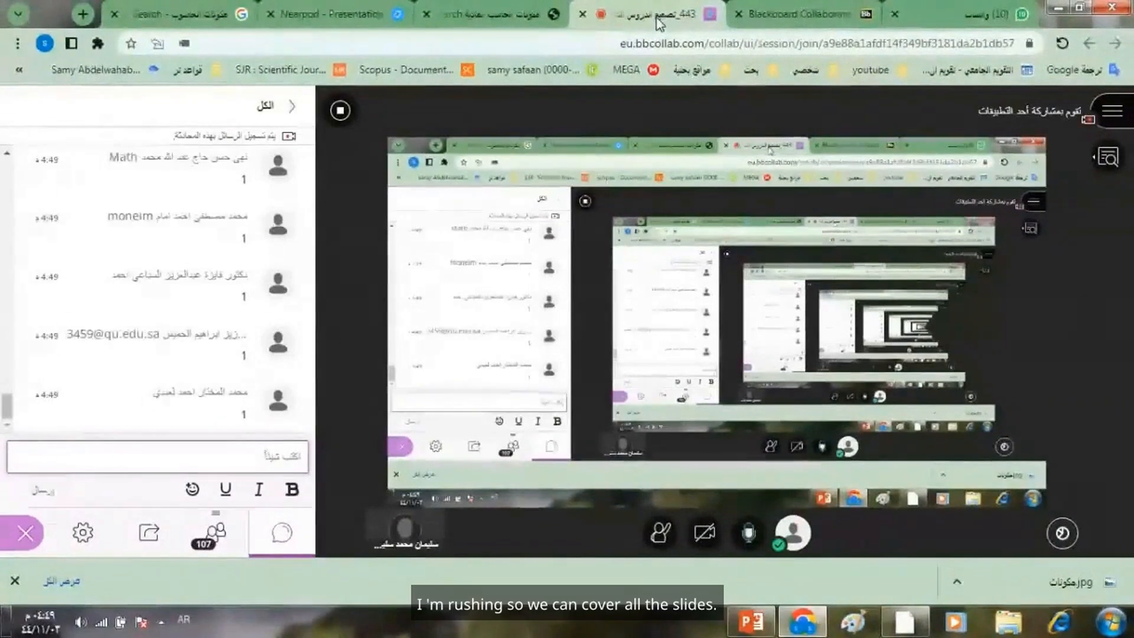
pyautogui.click(355, 9)
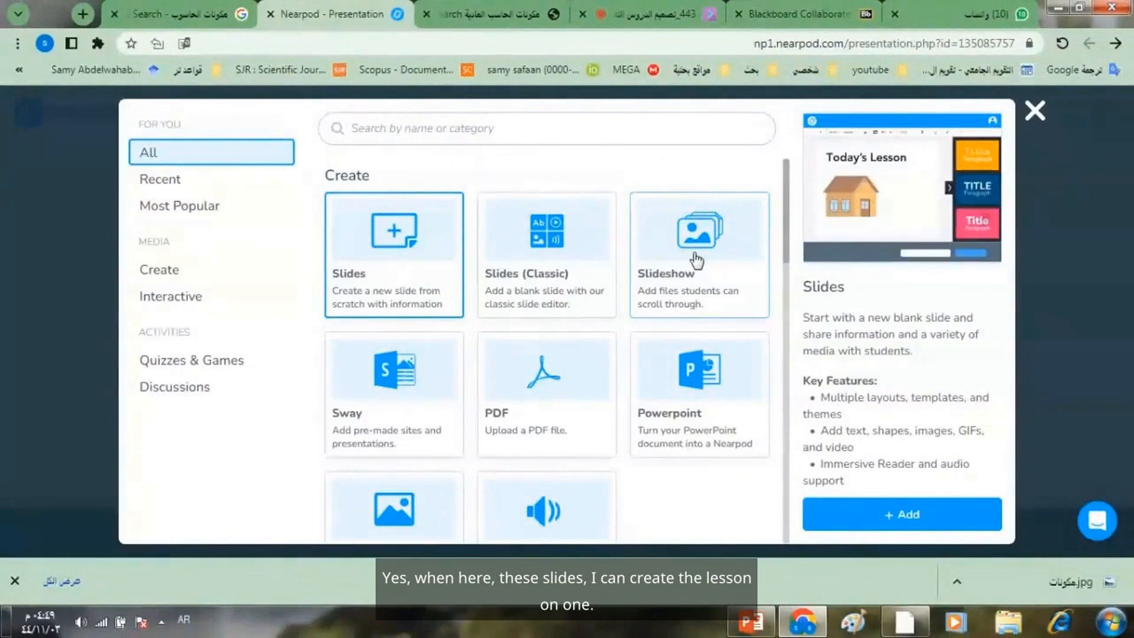
pyautogui.click(1036, 113)
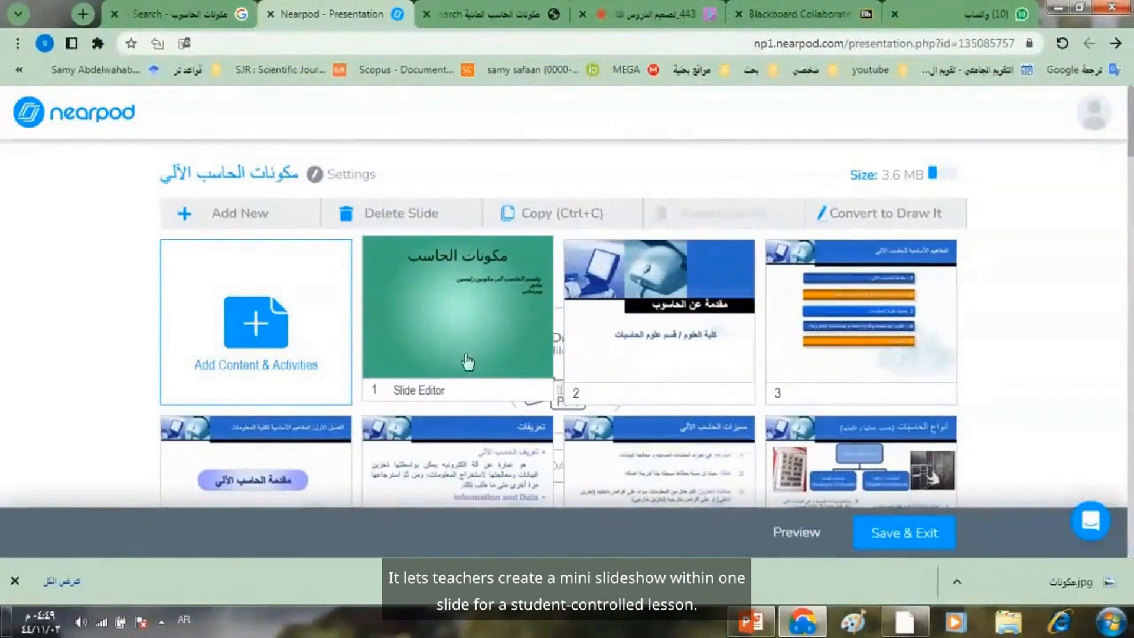
# - Add a Slideshow item to the lesson and open its image upload dialog
pyautogui.click(276, 225)
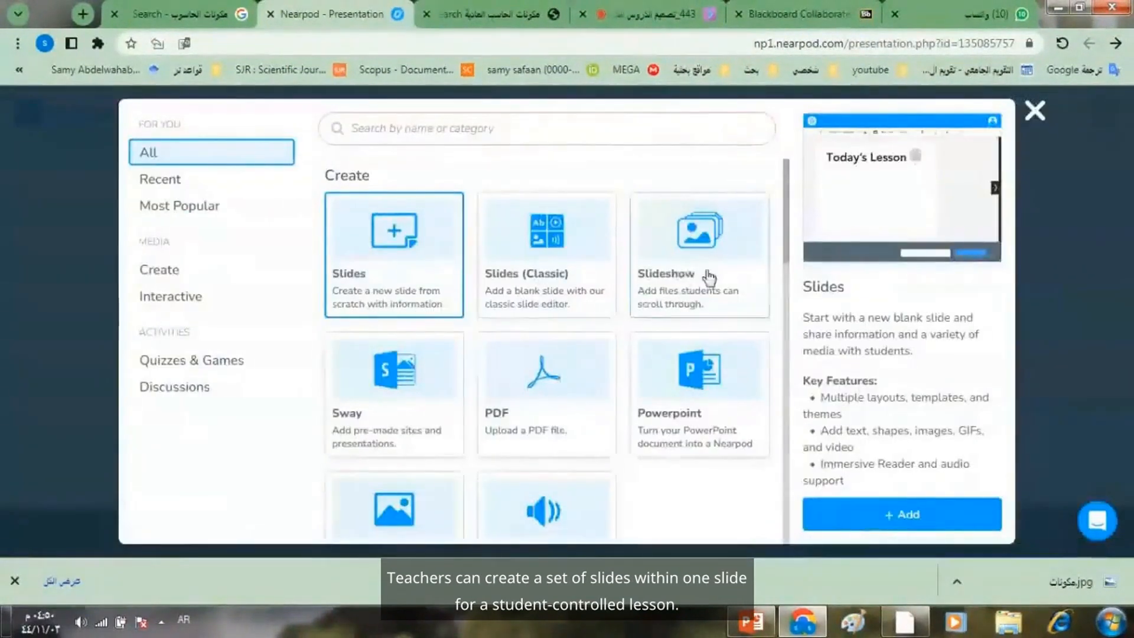
pyautogui.click(693, 256)
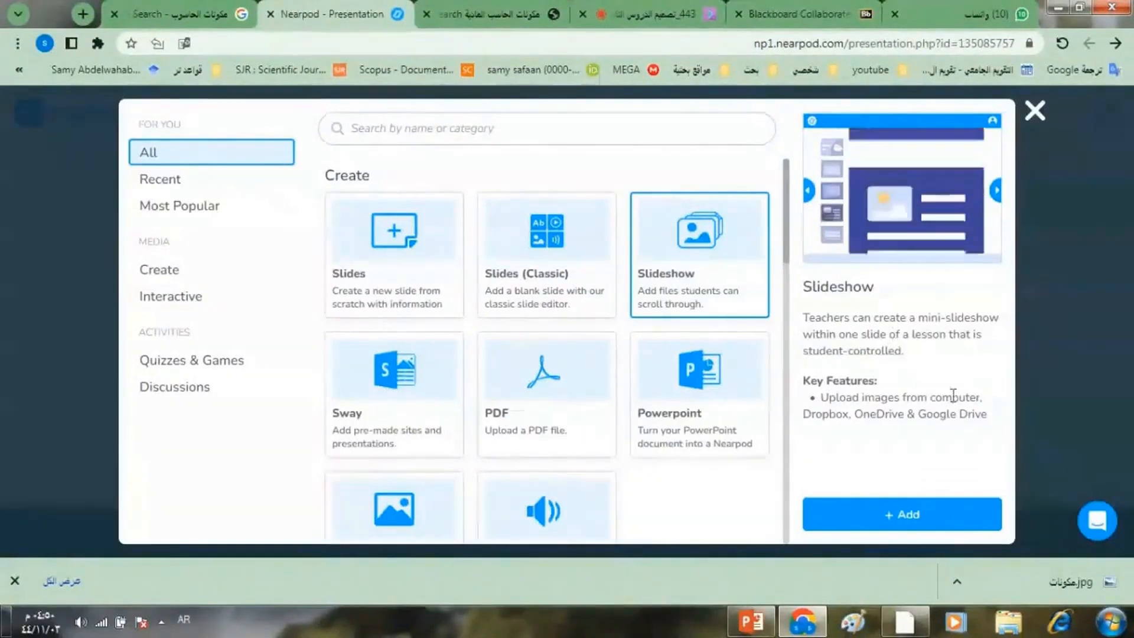
pyautogui.click(913, 517)
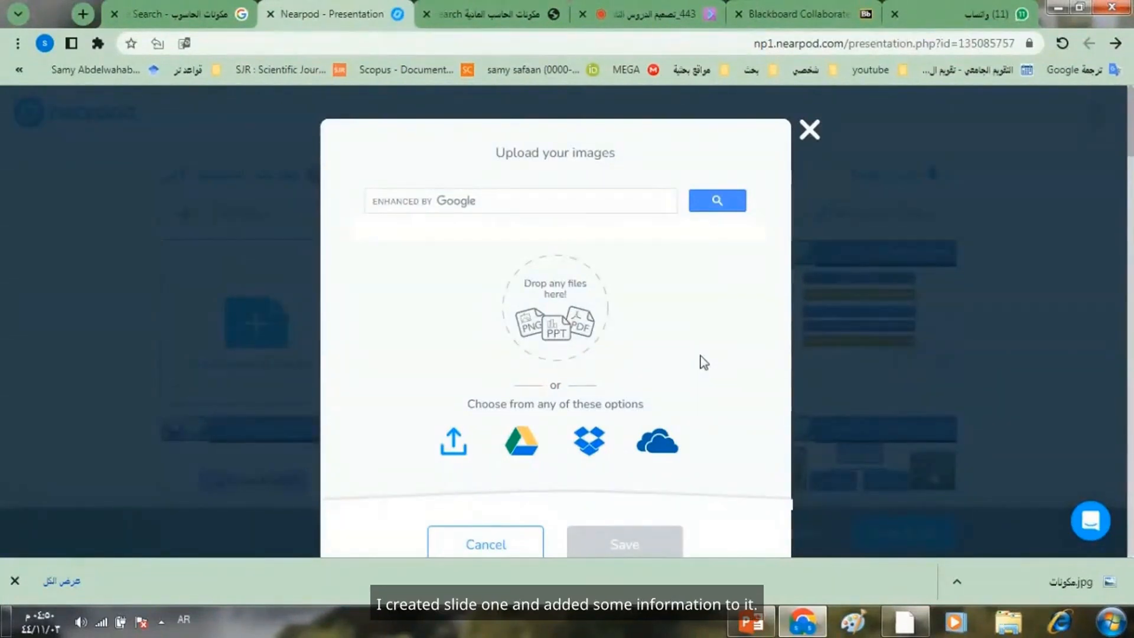
# - Switch to PowerPoint, create a blank presentation and title its first slide "1"
pyautogui.click(1109, 625)
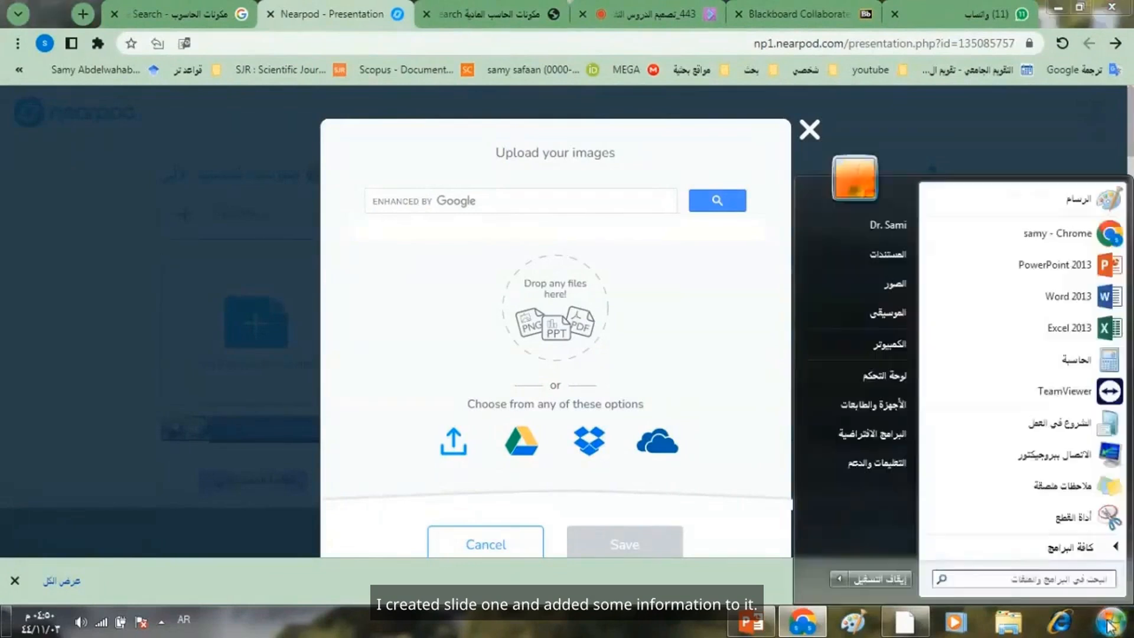
pyautogui.click(1082, 274)
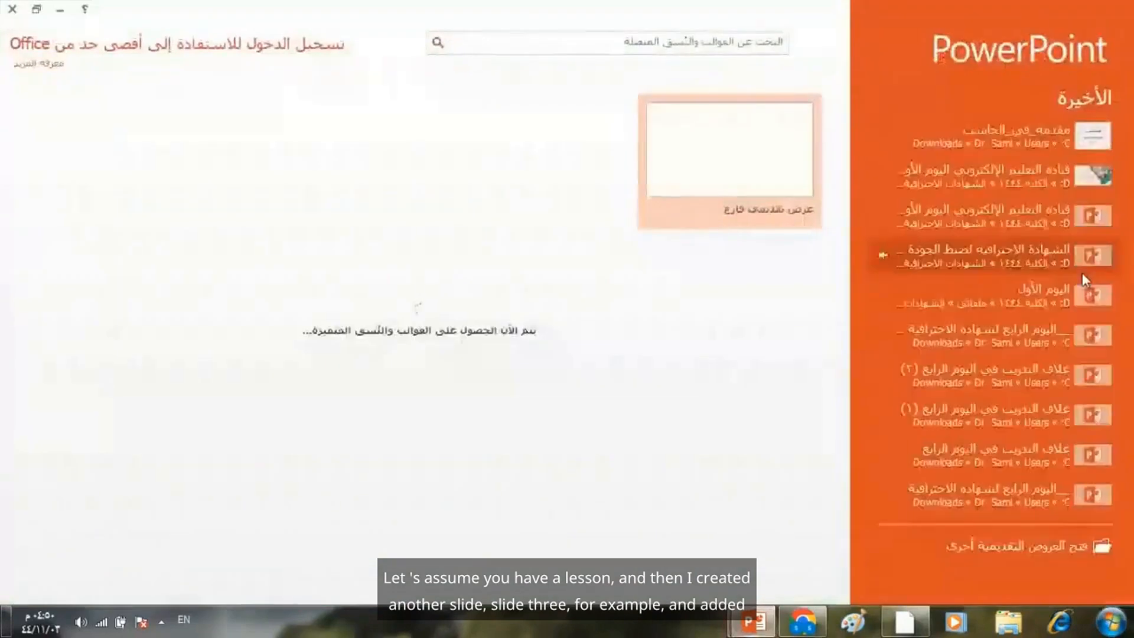
pyautogui.click(772, 140)
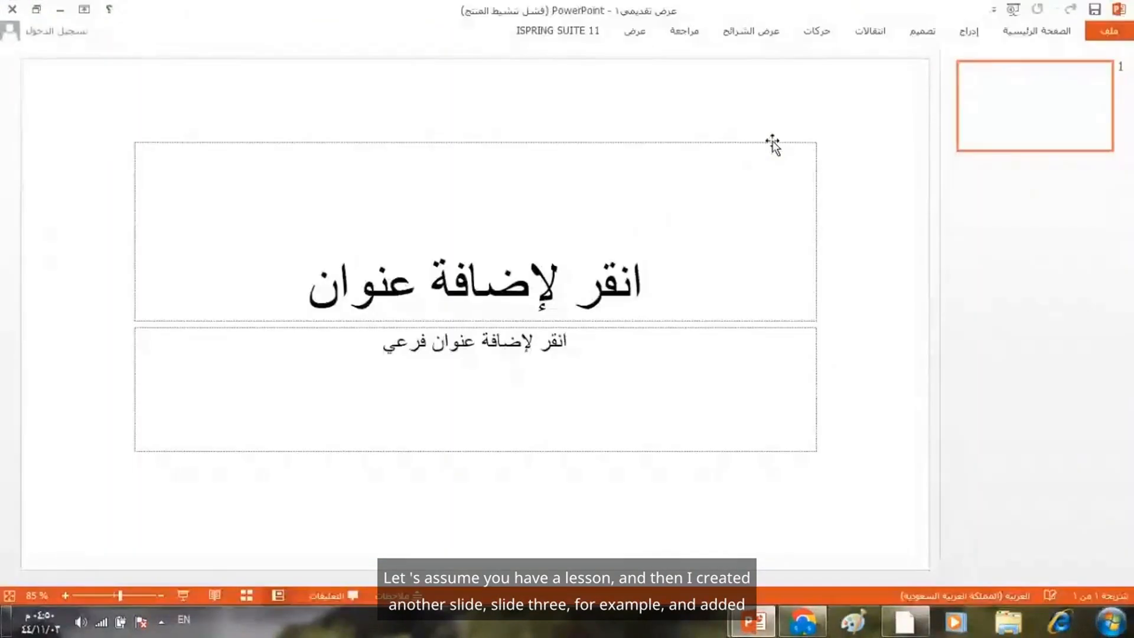
pyautogui.click(773, 142)
pyautogui.click(515, 261)
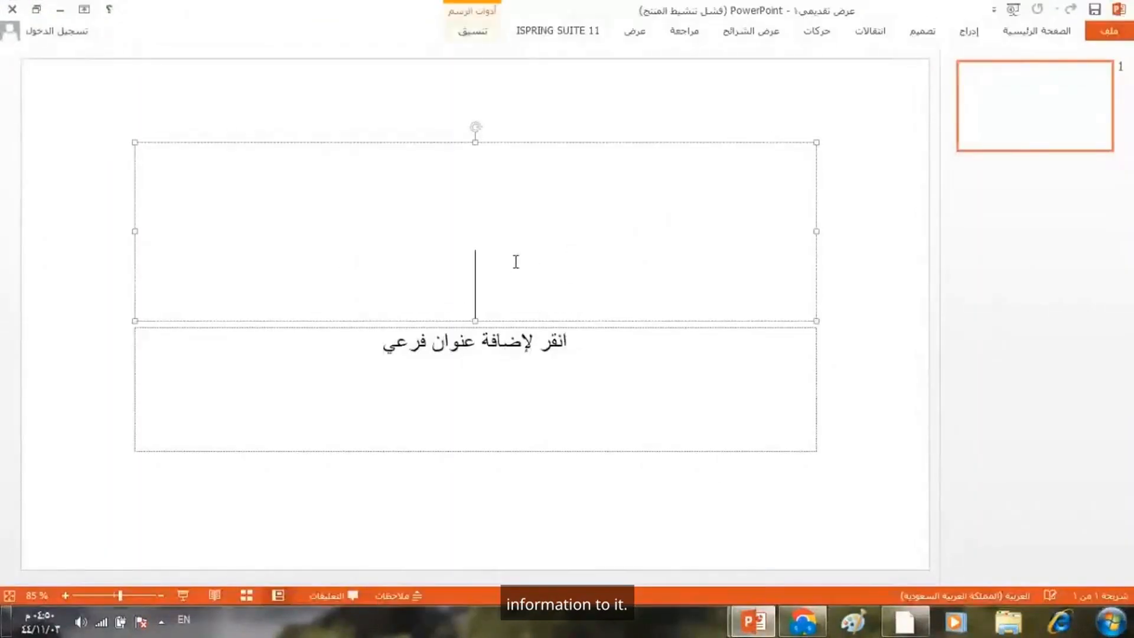
pyautogui.write('1')
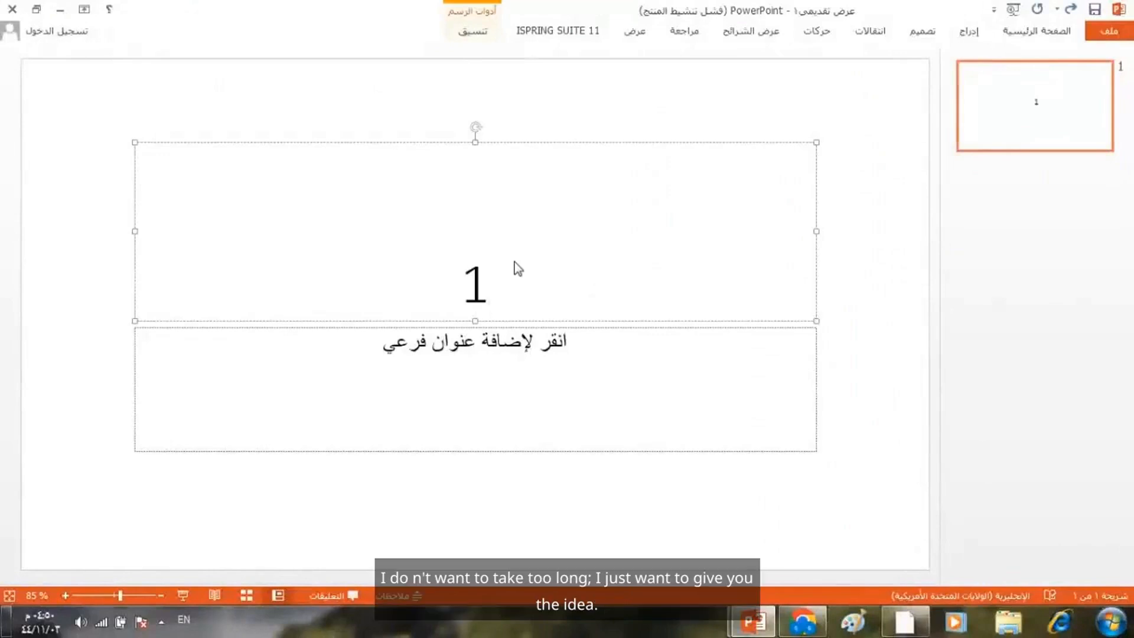
# - Add a second slide to the presentation and title it "2"
pyautogui.click(1043, 29)
pyautogui.click(1035, 60)
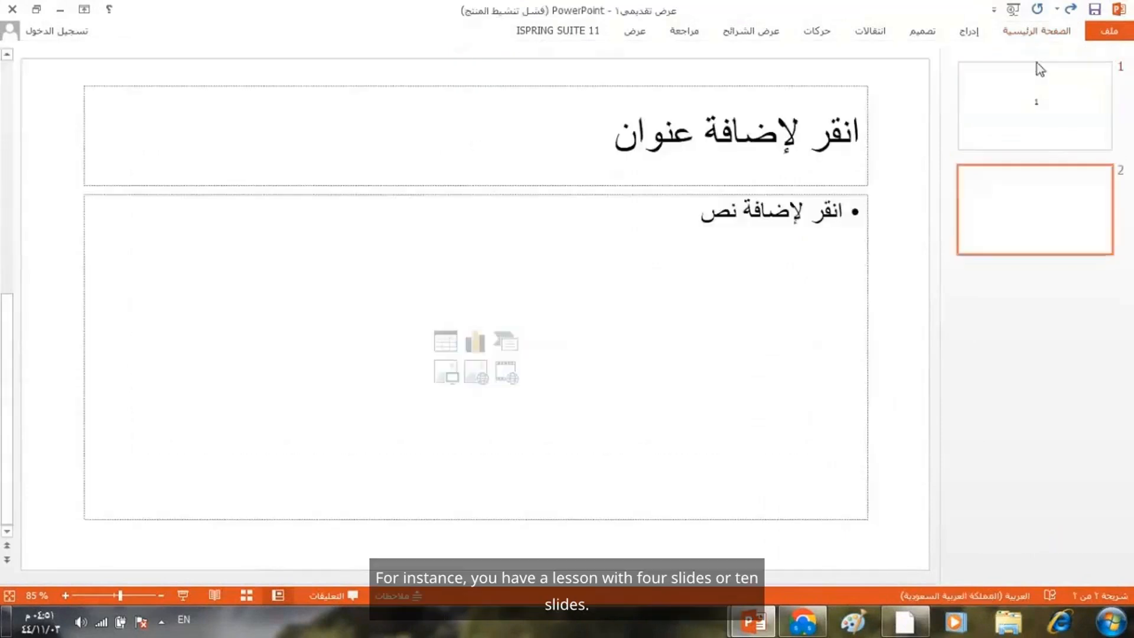
pyautogui.click(597, 136)
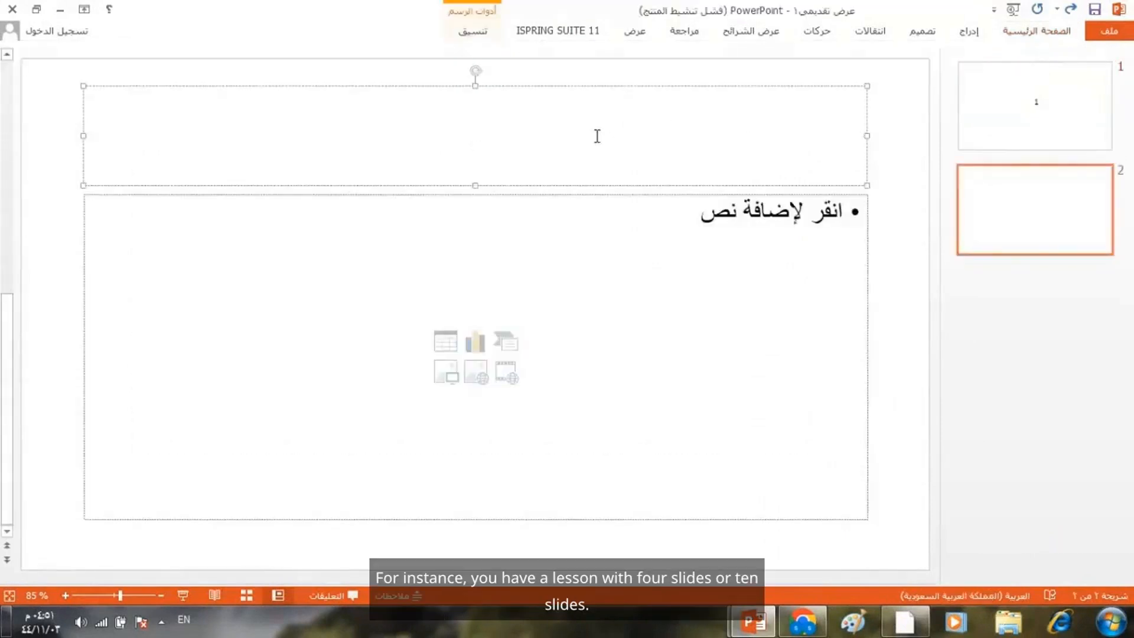
pyautogui.write('2')
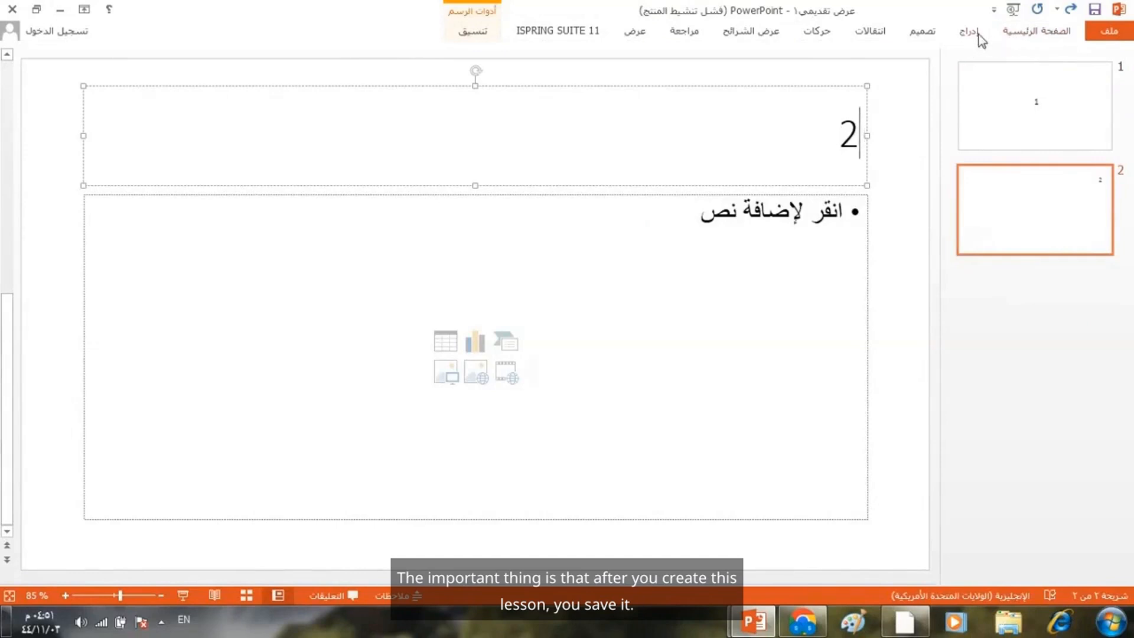
# - Add a third slide to the presentation and title it "3"
pyautogui.click(1022, 34)
pyautogui.click(1037, 59)
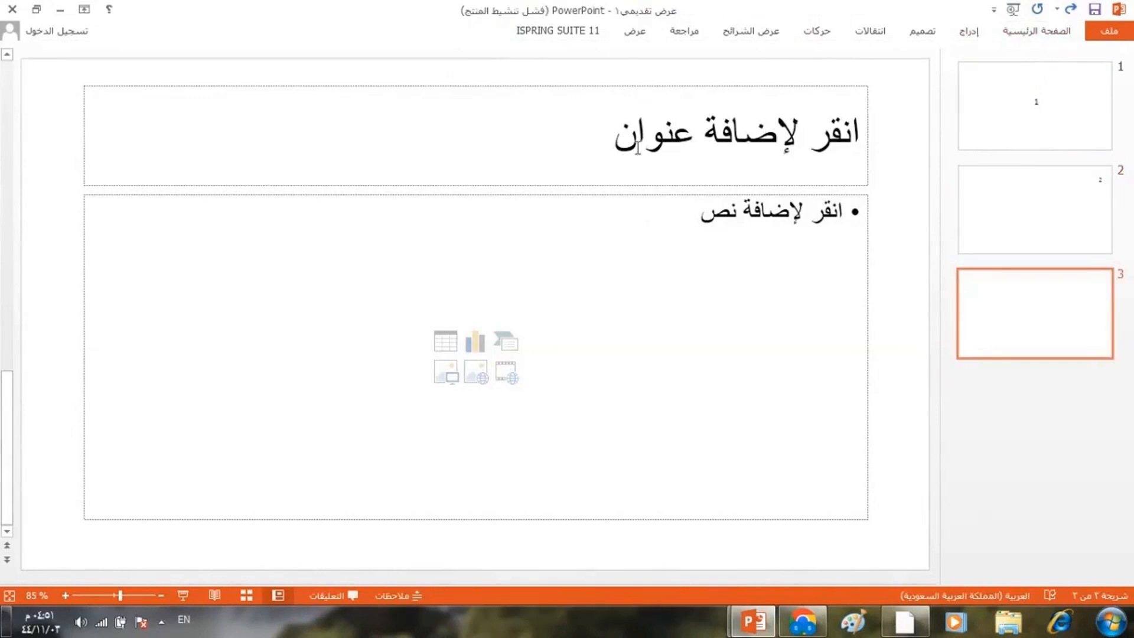
pyautogui.click(637, 148)
pyautogui.write('3')
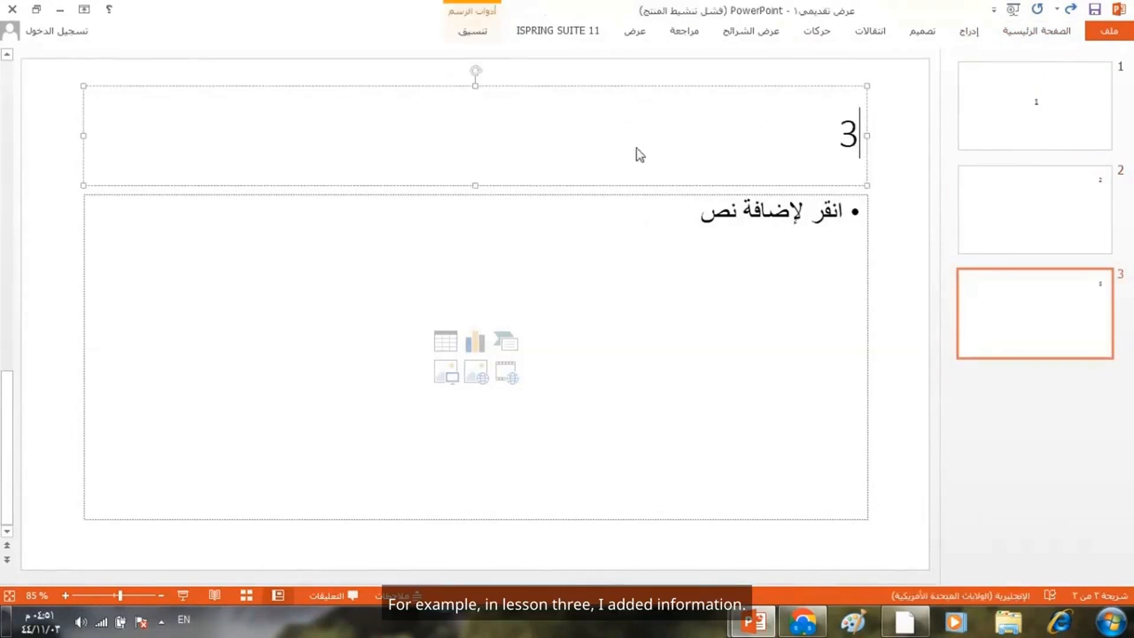
# - Add a fourth slide after the third one and title it "4"
pyautogui.click(1063, 422)
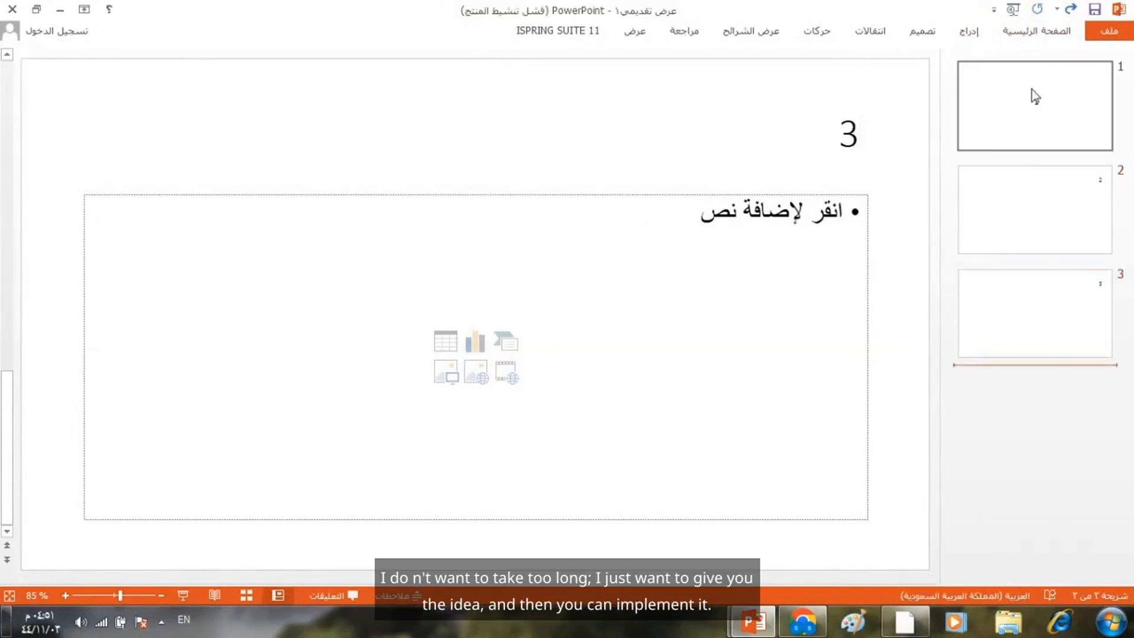
pyautogui.click(1030, 33)
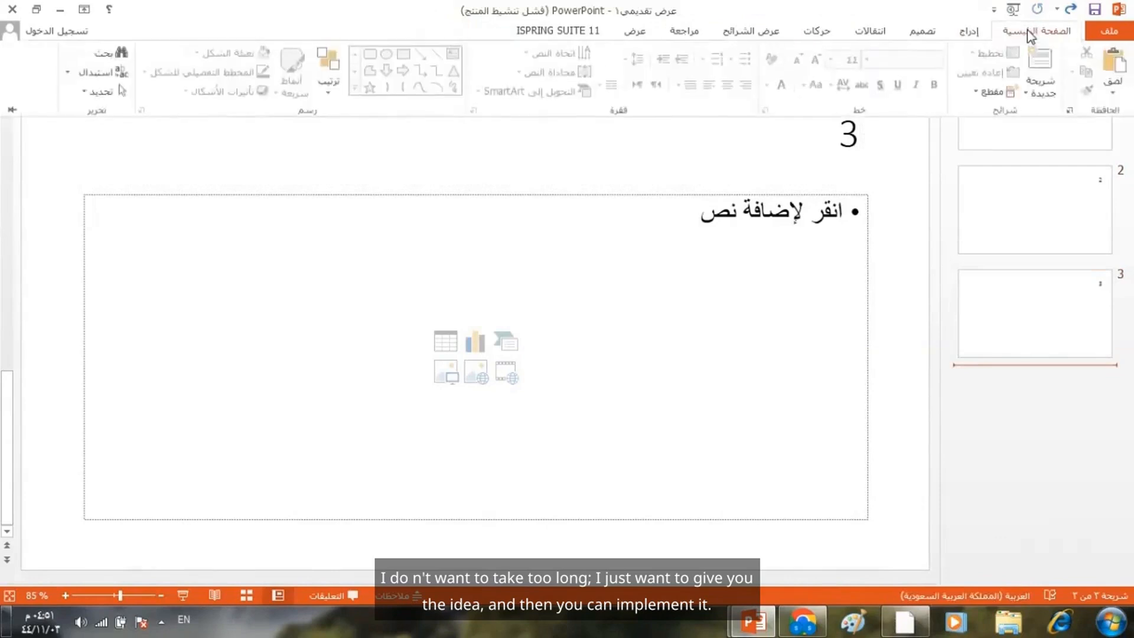
pyautogui.click(1044, 66)
pyautogui.click(774, 136)
pyautogui.write('4')
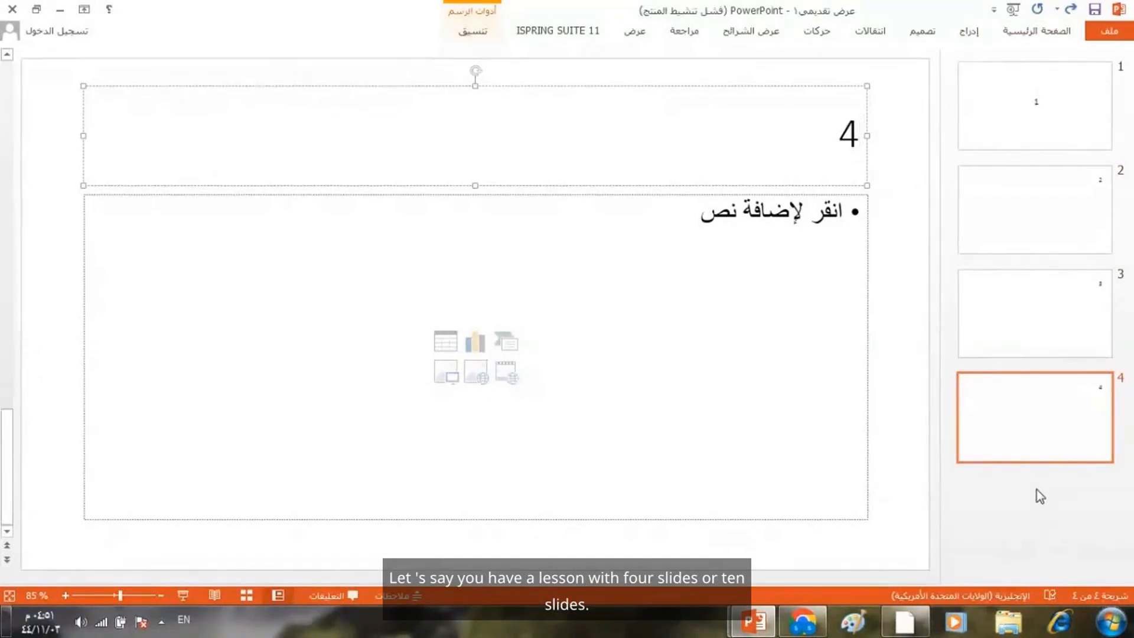
# - Save the presentation as "lesson1" in the Downloads folder and close it to return to the Nearpod upload dialog
pyautogui.click(1107, 30)
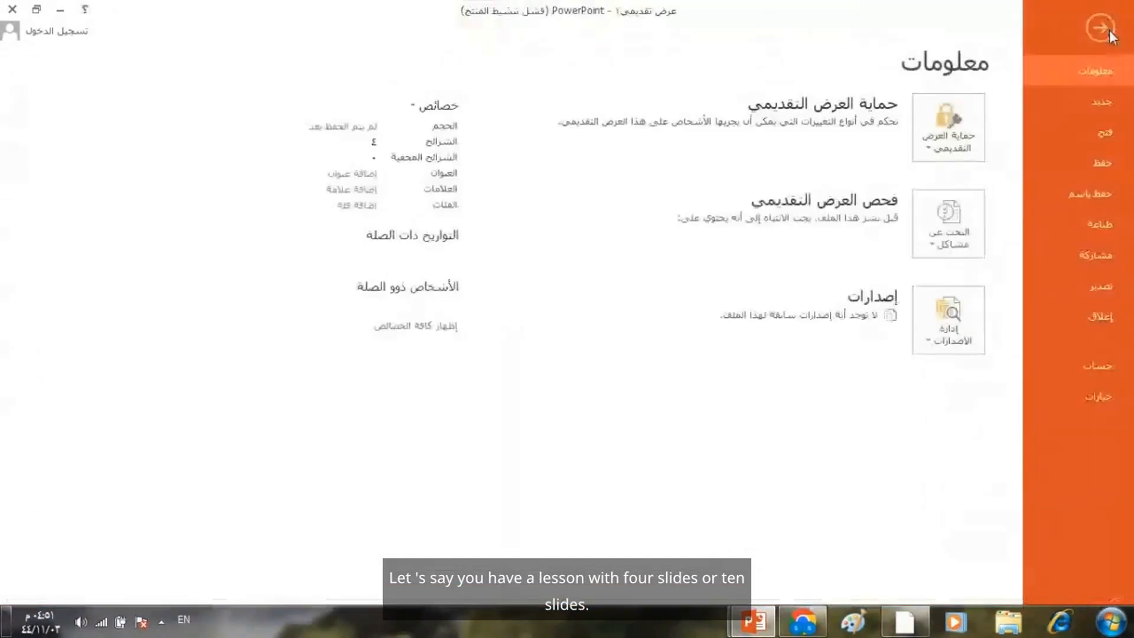
pyautogui.click(1087, 193)
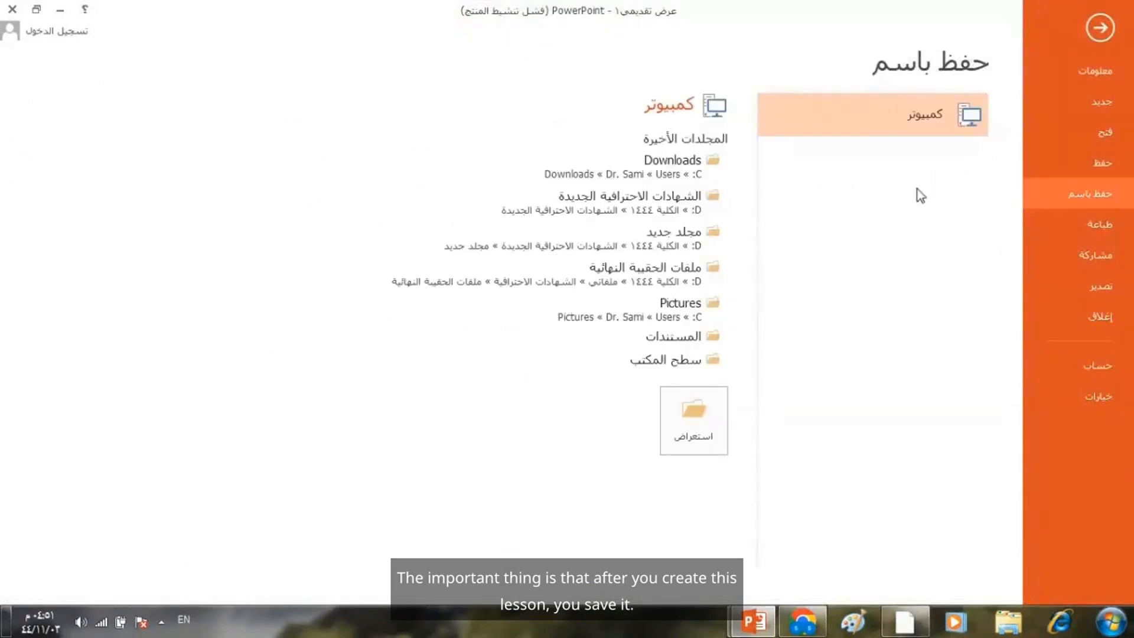
pyautogui.click(683, 162)
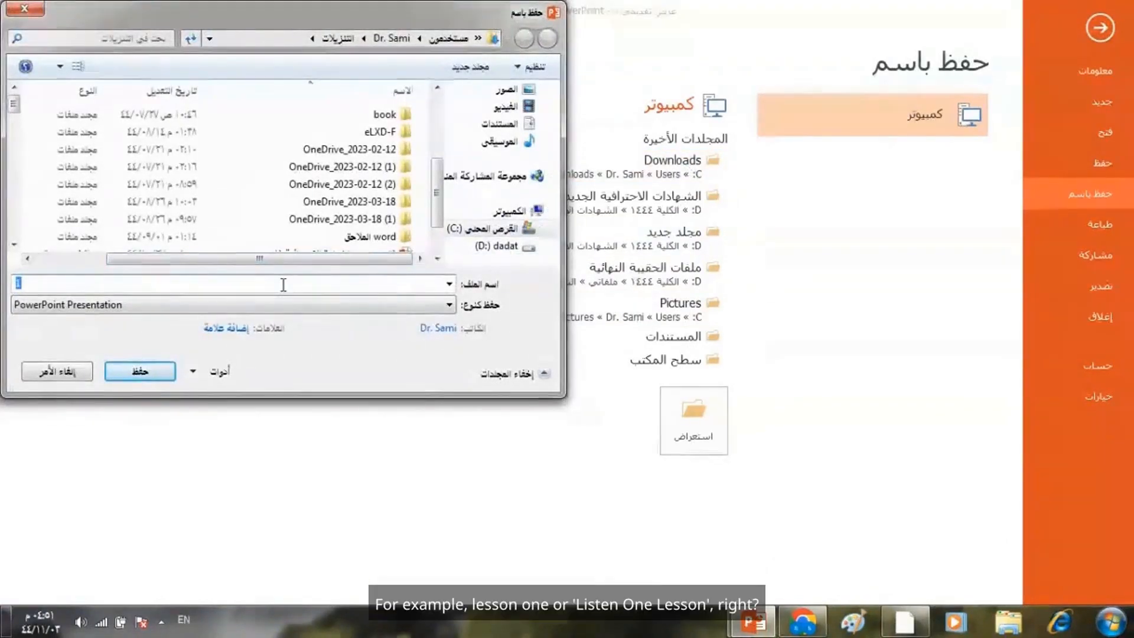
pyautogui.write('h')
pyautogui.press('BackSpace')
pyautogui.write('lesson1')
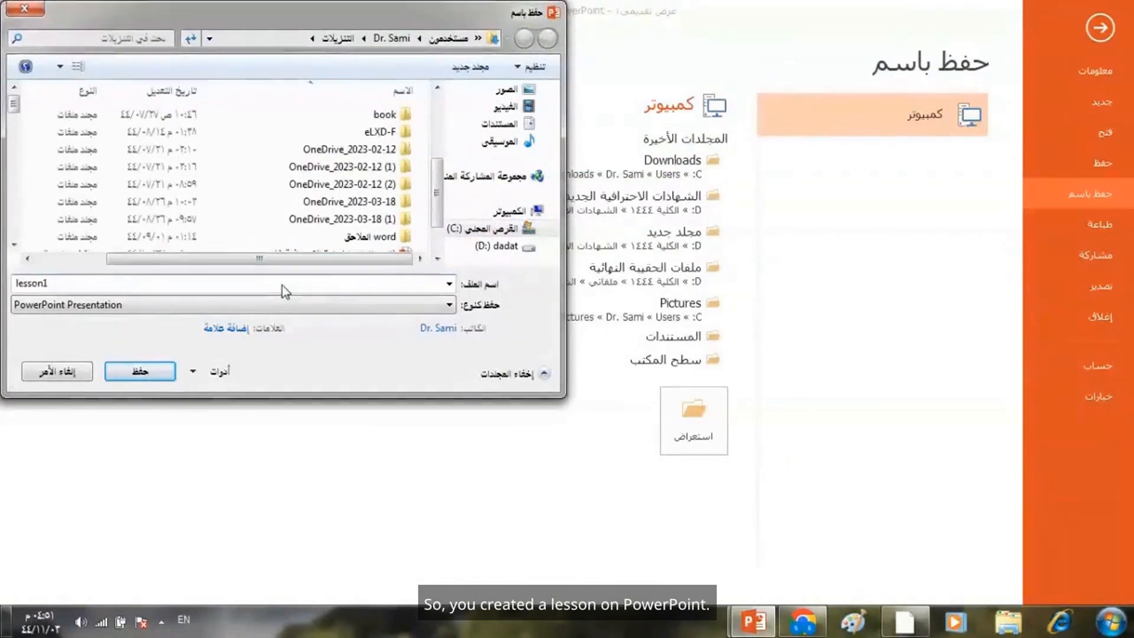
pyautogui.click(150, 376)
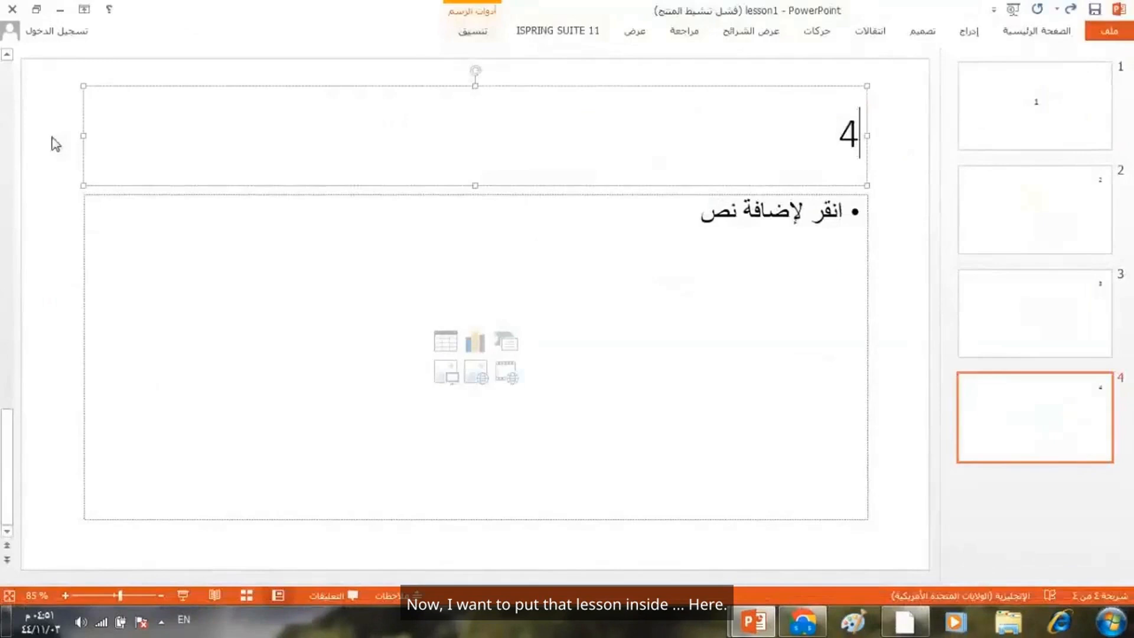
pyautogui.click(12, 9)
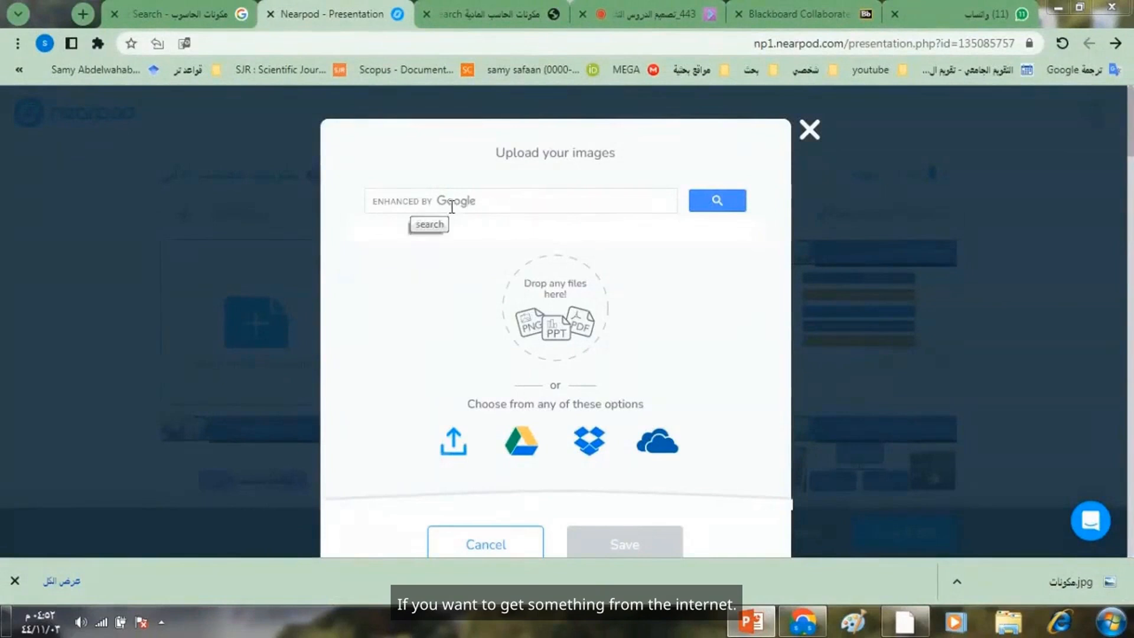
# - Upload the lesson1 PowerPoint file from the Downloads folder to the Nearpod slideshow
pyautogui.click(453, 444)
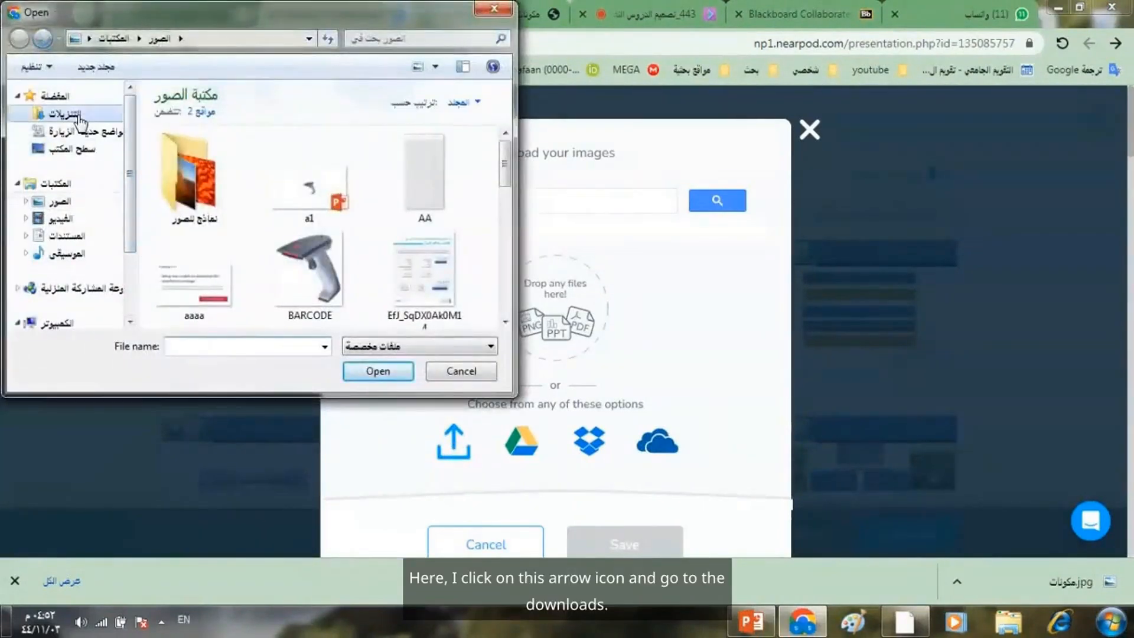
pyautogui.click(77, 117)
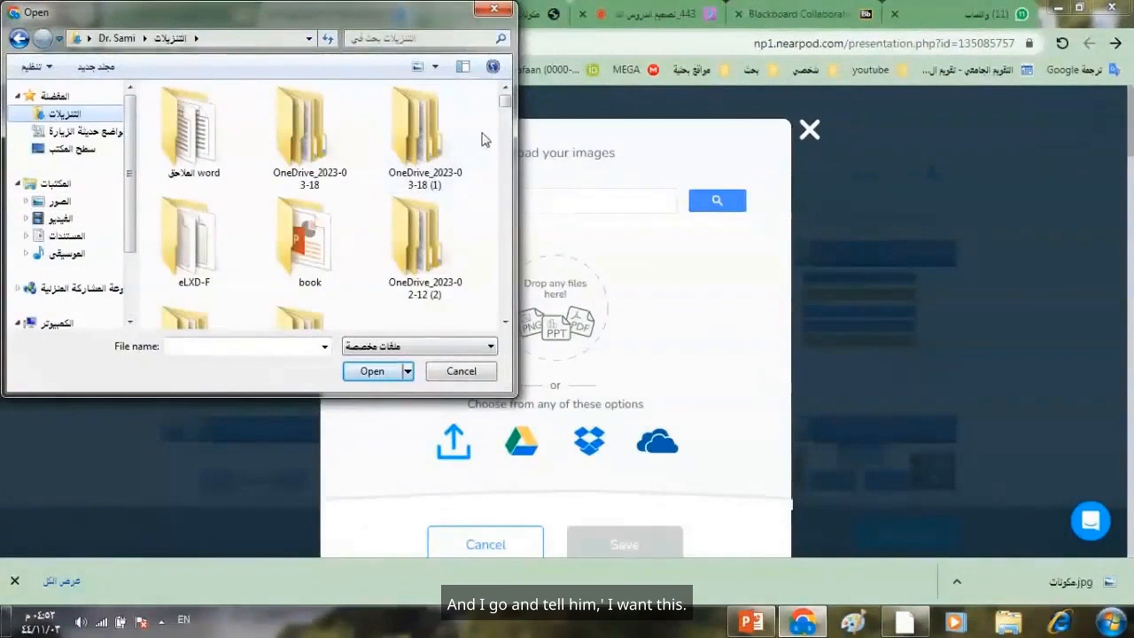
pyautogui.scroll(-3, 455, 214)
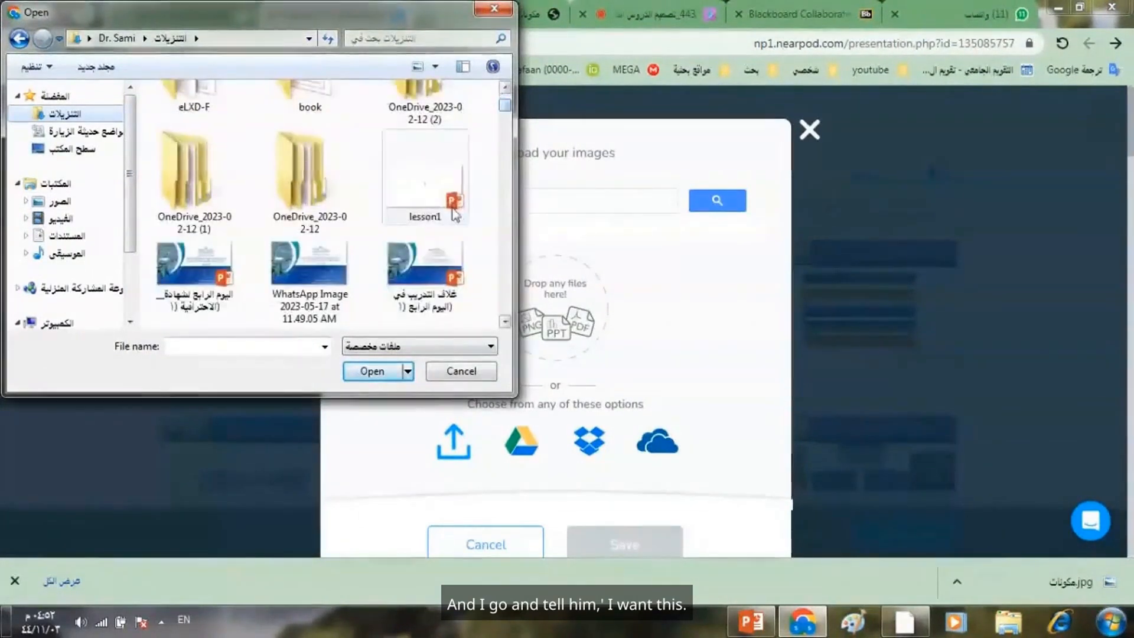
pyautogui.doubleClick(424, 199)
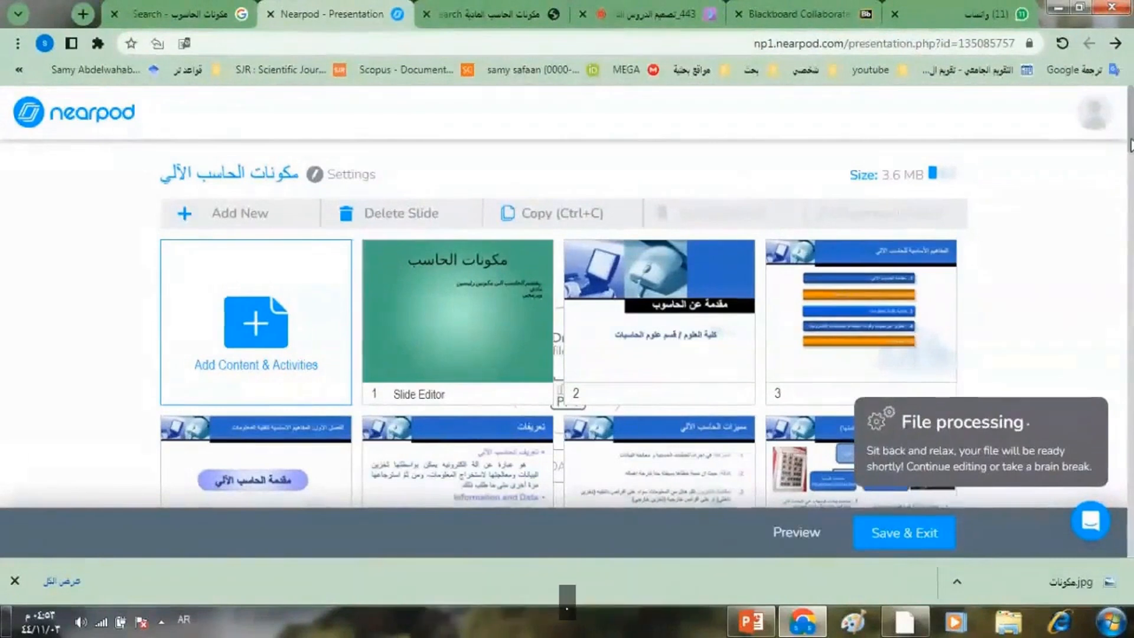
# - Open the Slideshow item at the end of the lesson to check its content, and close it without saving
pyautogui.moveTo(1129, 140); pyautogui.dragTo(1129, 146)
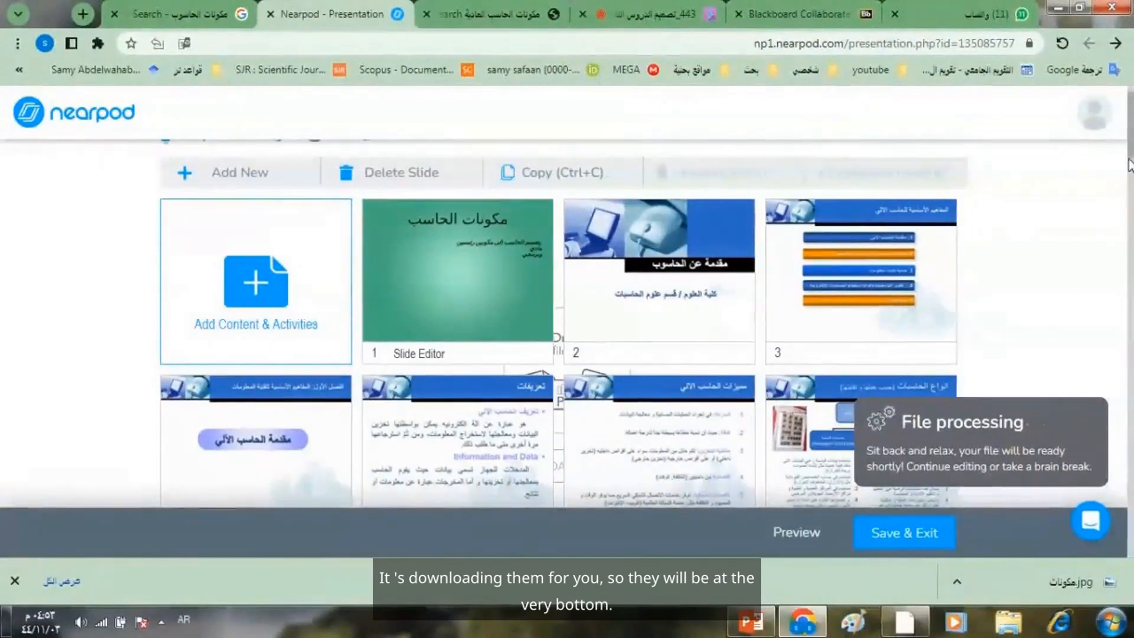
pyautogui.scroll(-9, 1130, 226)
pyautogui.moveTo(1129, 231); pyautogui.dragTo(1113, 503)
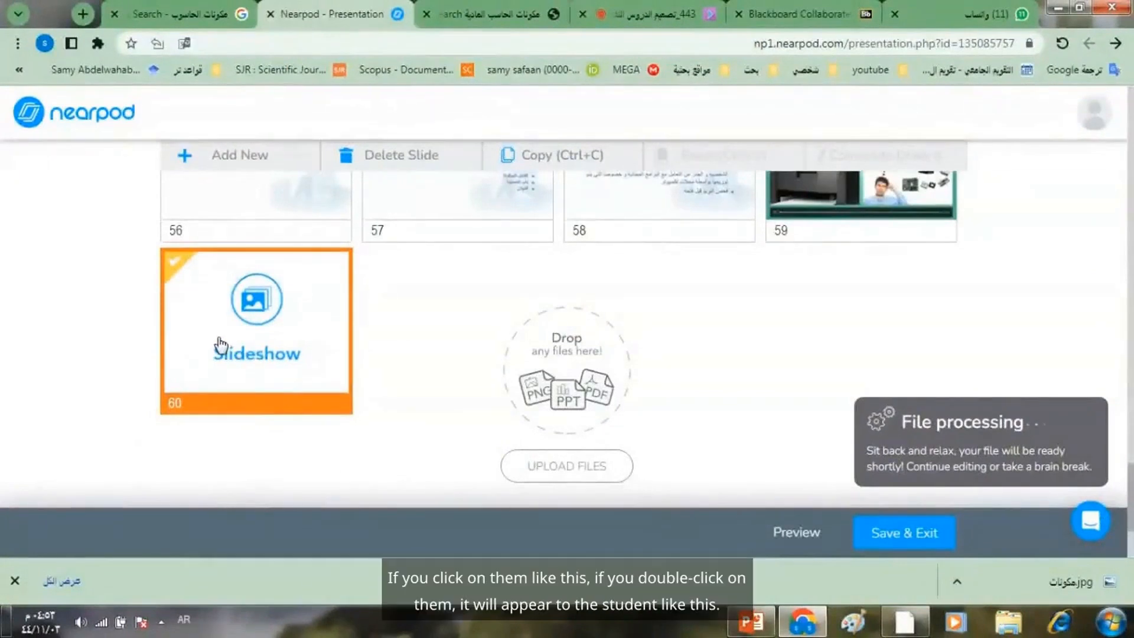
pyautogui.doubleClick(257, 339)
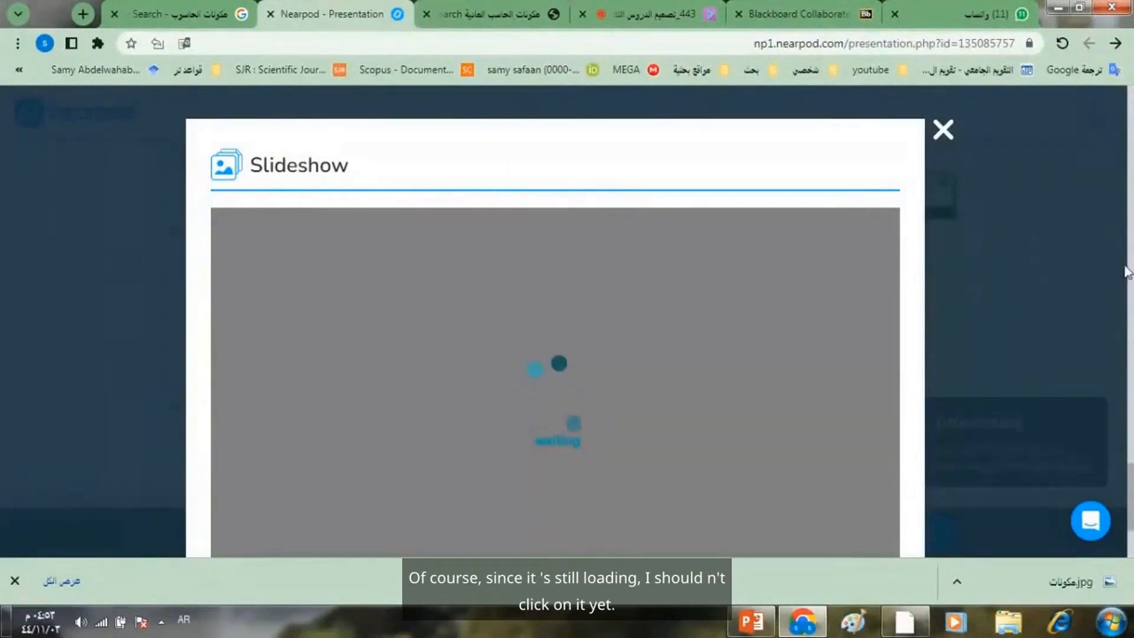
pyautogui.moveTo(1130, 177); pyautogui.dragTo(1130, 196)
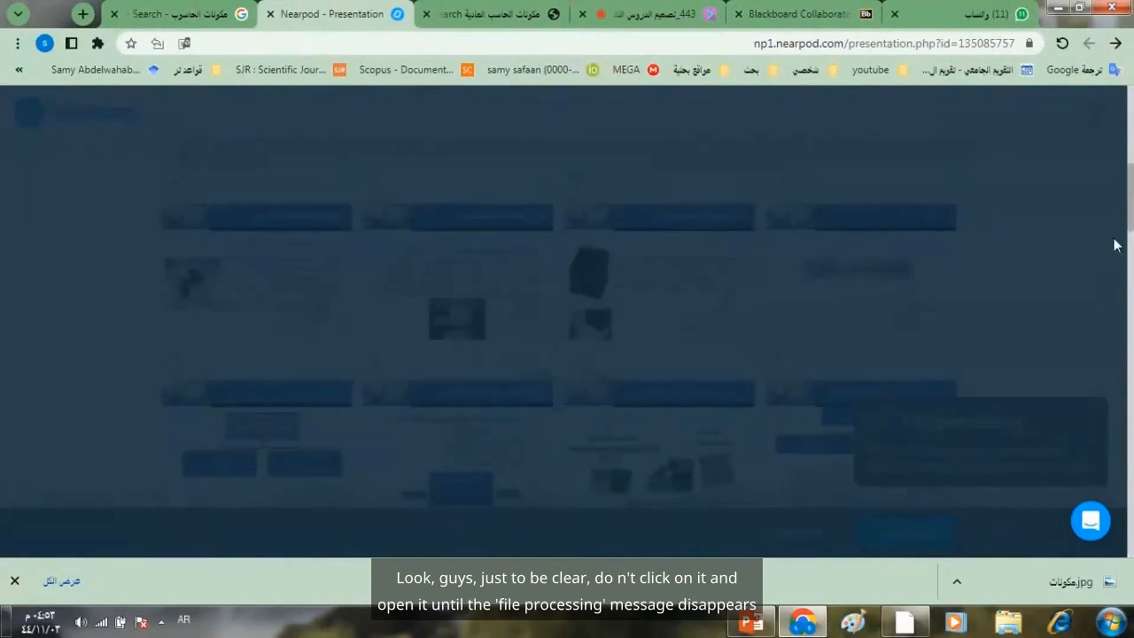
pyautogui.moveTo(1129, 201); pyautogui.dragTo(1091, 508)
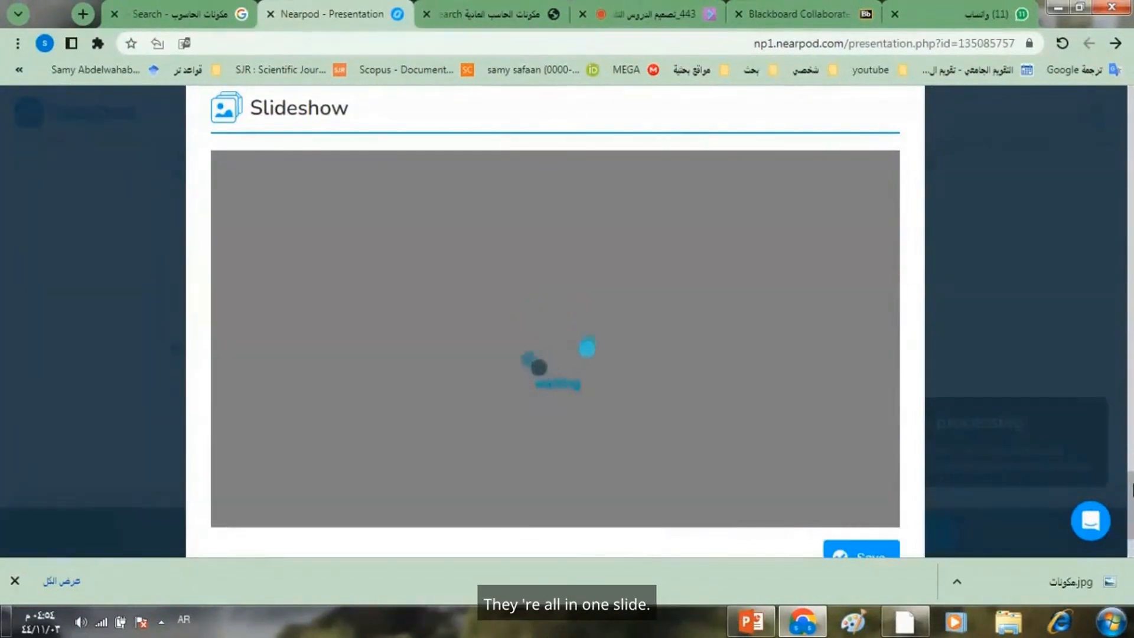
pyautogui.scroll(2, 1131, 442)
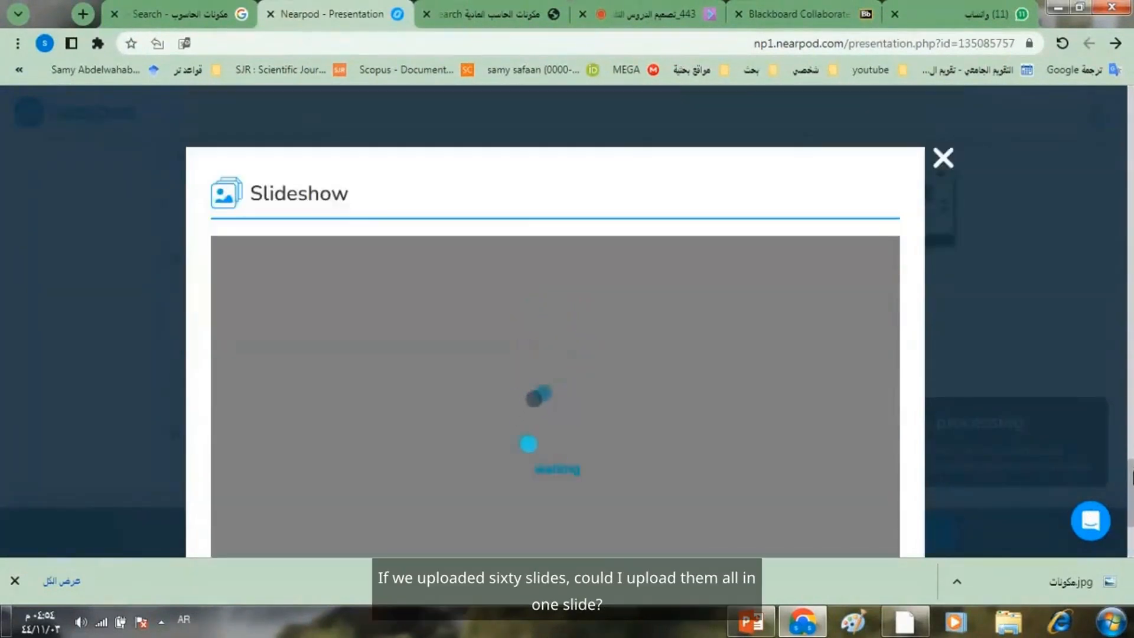
pyautogui.click(948, 157)
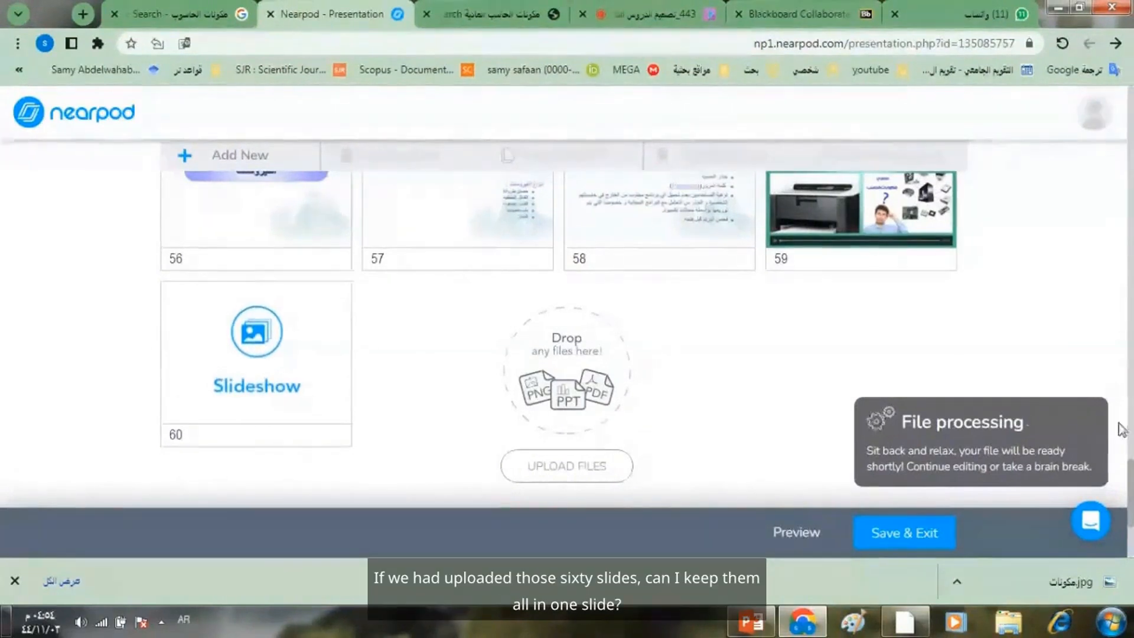
# - View the content types that can be added to the lesson, including Slideshow, without adding any
pyautogui.moveTo(1132, 489); pyautogui.dragTo(1124, 180)
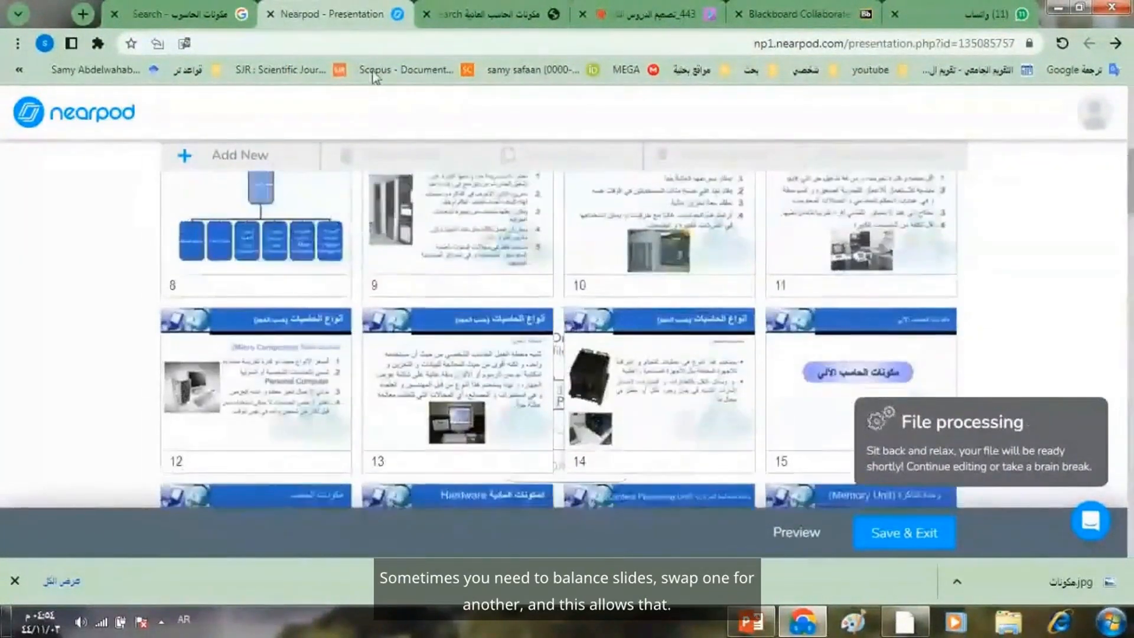
pyautogui.click(242, 154)
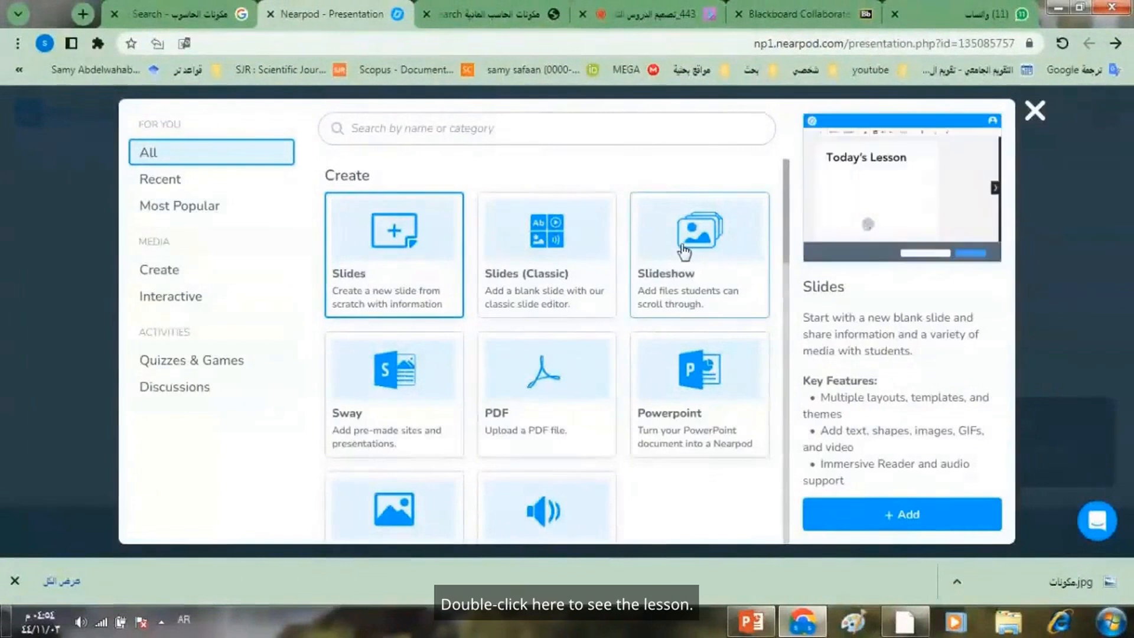
pyautogui.click(1035, 112)
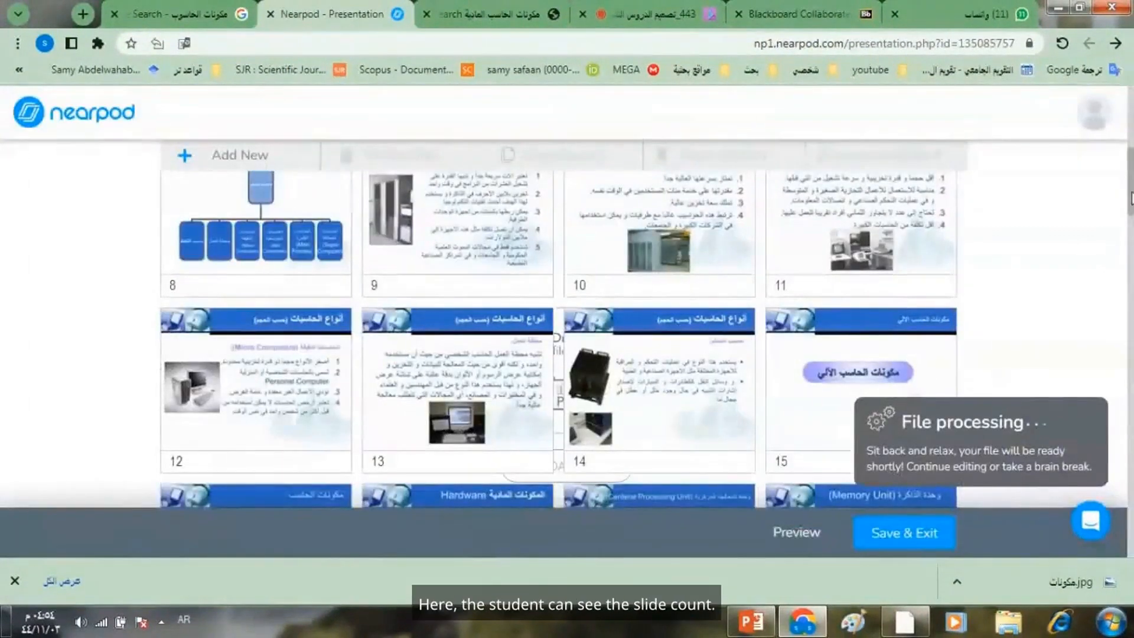
# - Reopen the Slideshow item, slide 60 at the end of the lesson, and save it
pyautogui.scroll(-6, 1128, 271)
pyautogui.moveTo(1127, 270); pyautogui.dragTo(1131, 213)
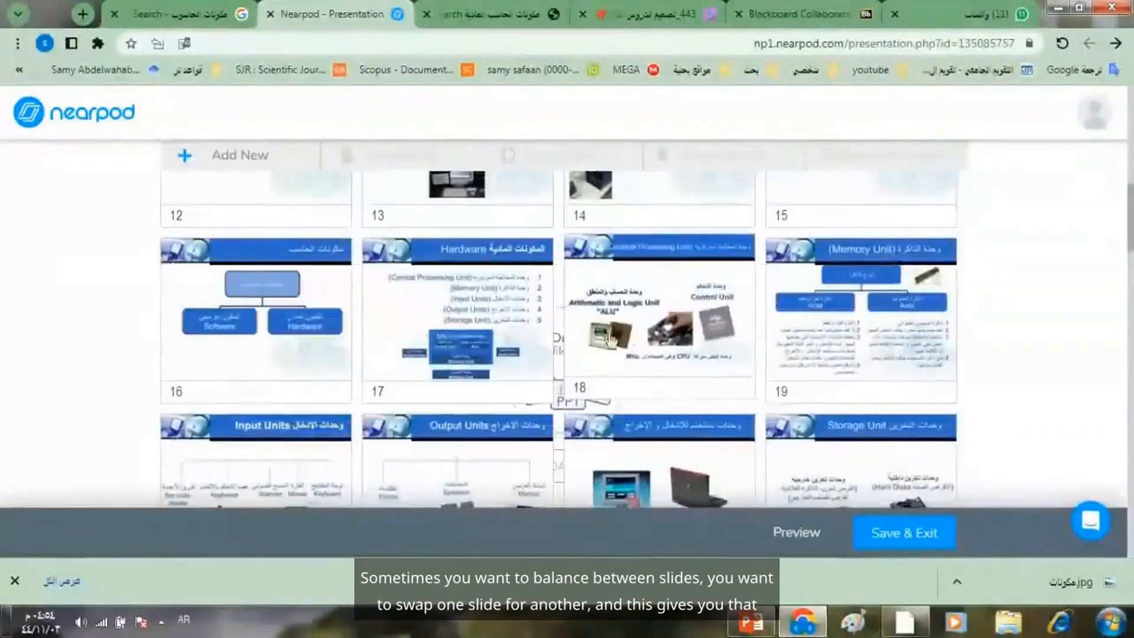
pyautogui.moveTo(1130, 222); pyautogui.dragTo(1116, 505)
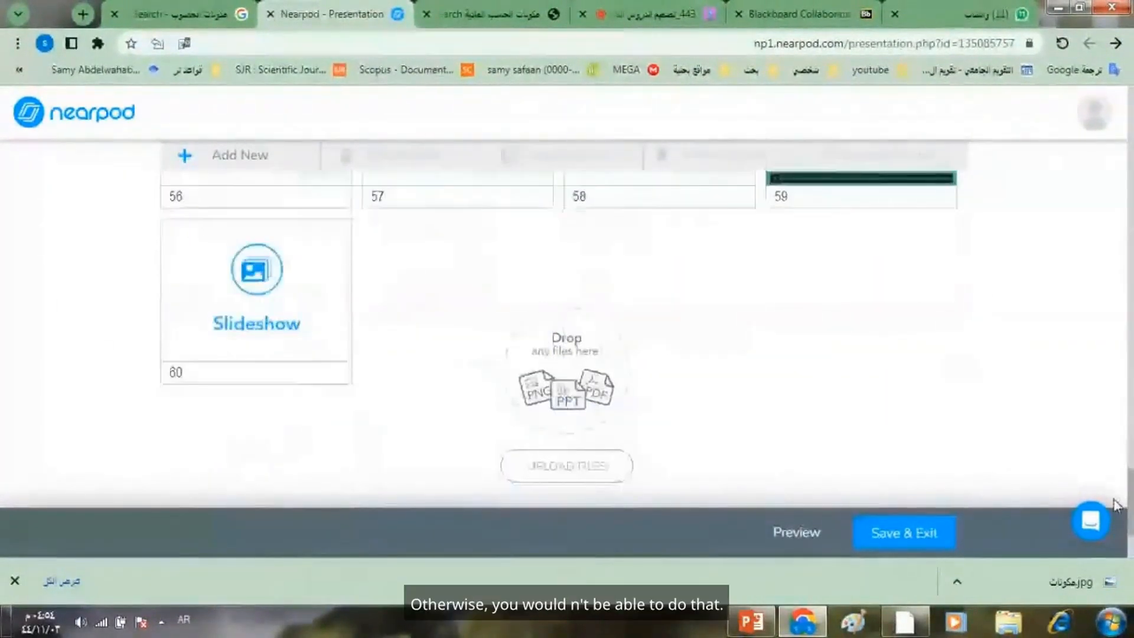
pyautogui.doubleClick(243, 299)
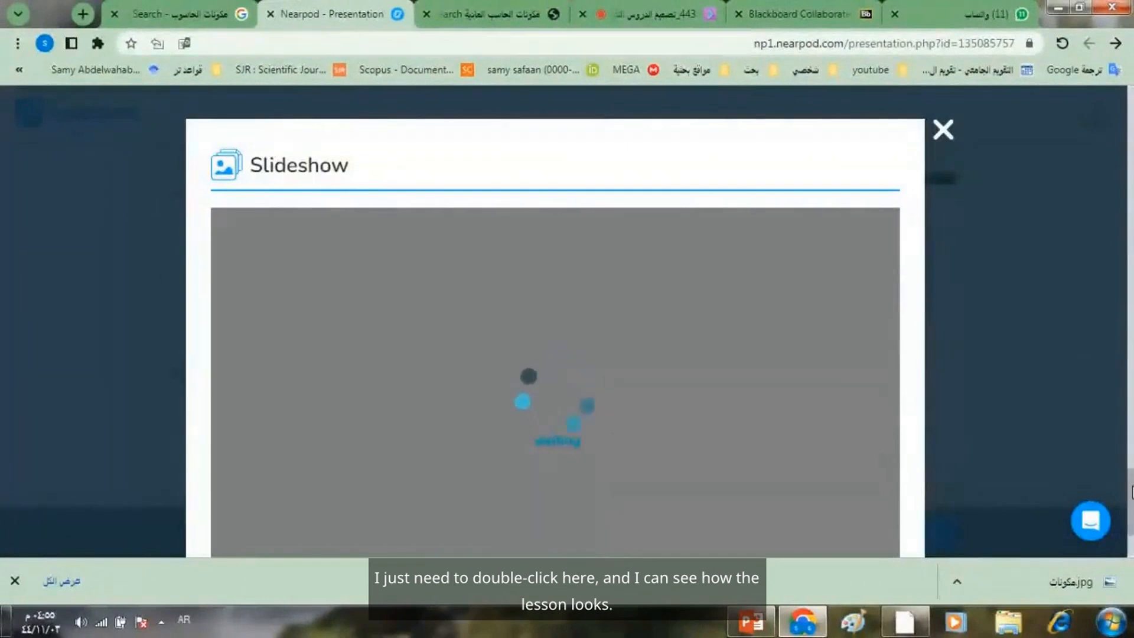
pyautogui.scroll(-3, 1131, 490)
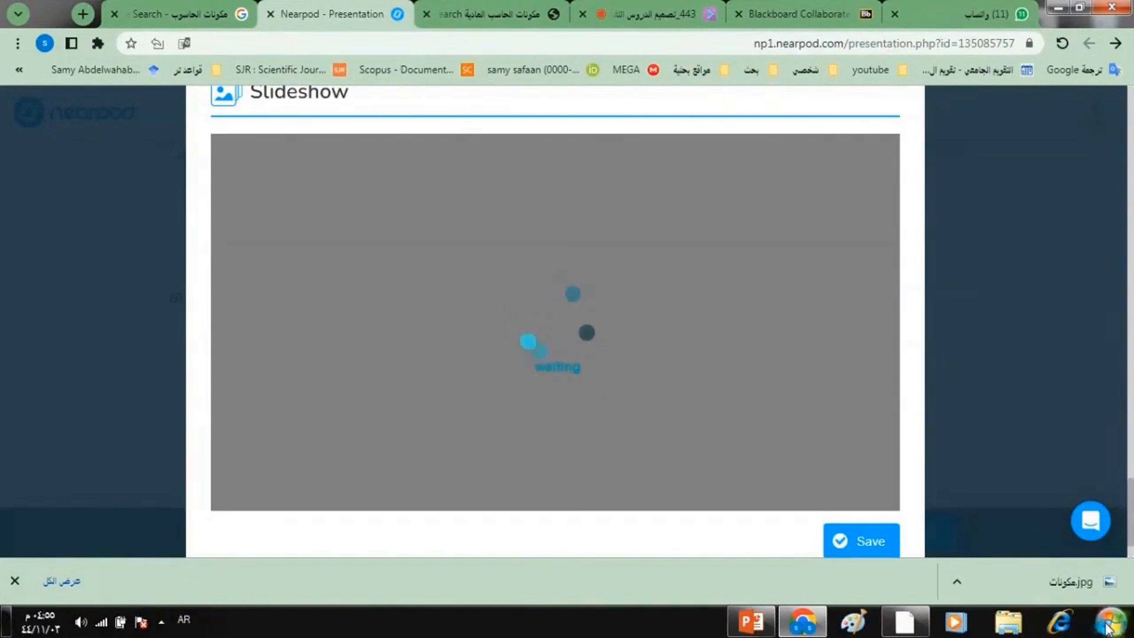
pyautogui.click(853, 539)
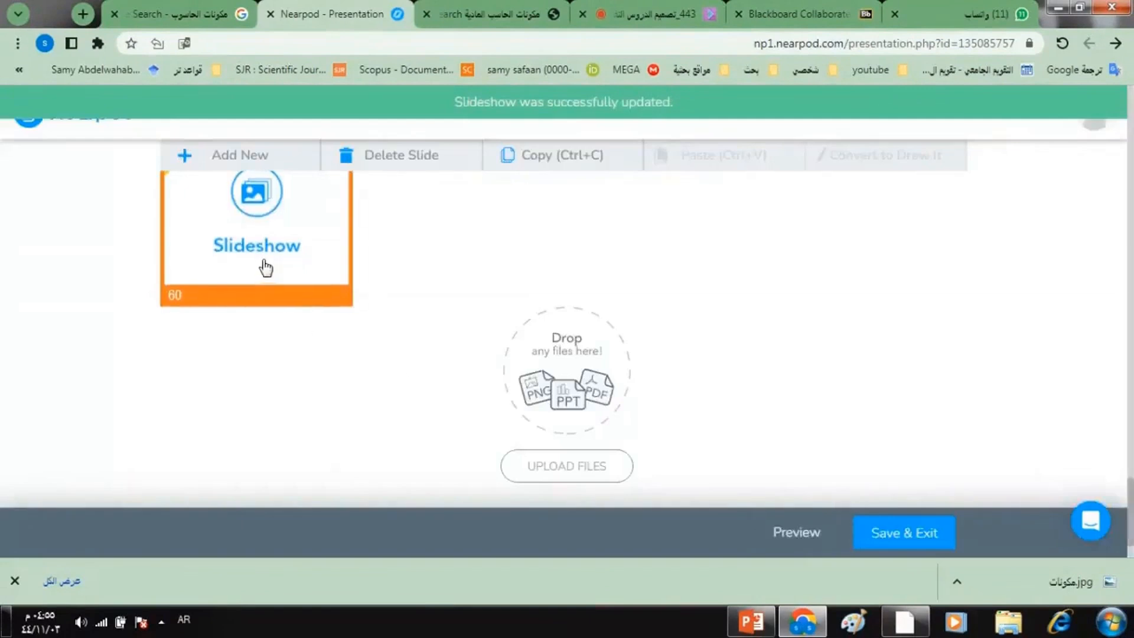
# - Open the saved Slideshow item once more and examine how its slides are presented
pyautogui.click(261, 255)
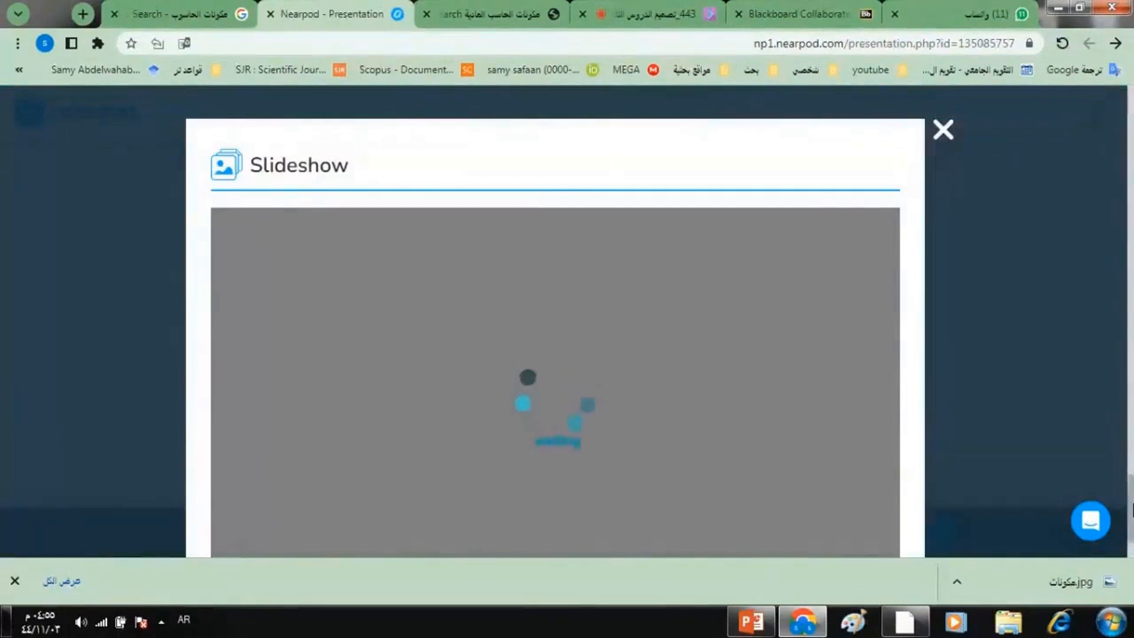
pyautogui.scroll(-2, 1131, 509)
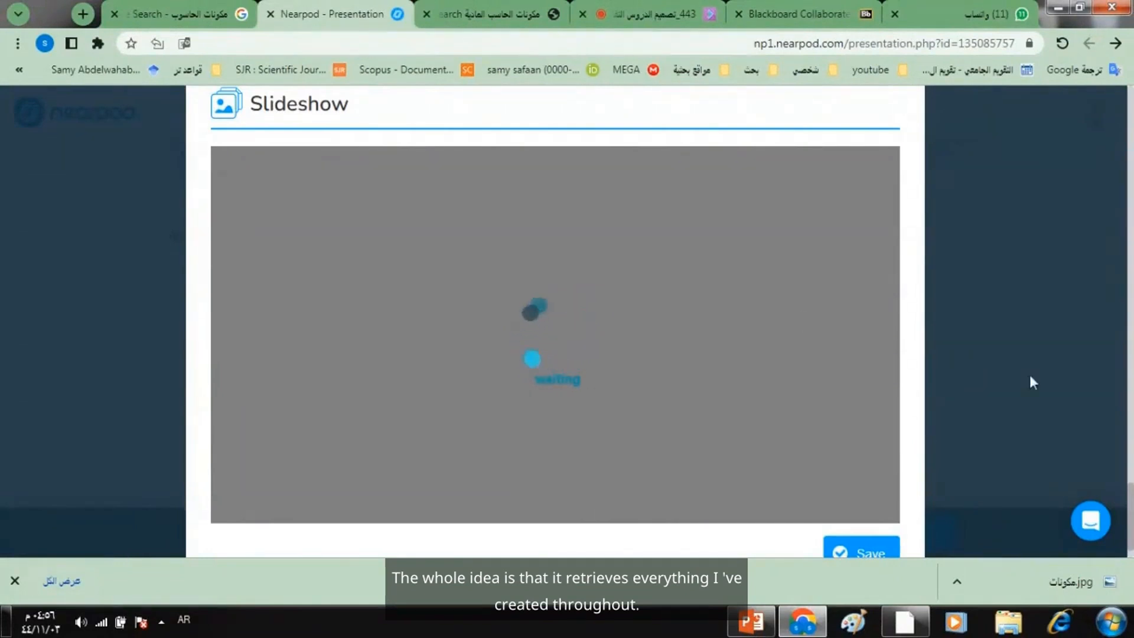
pyautogui.moveTo(1131, 504); pyautogui.dragTo(1129, 515)
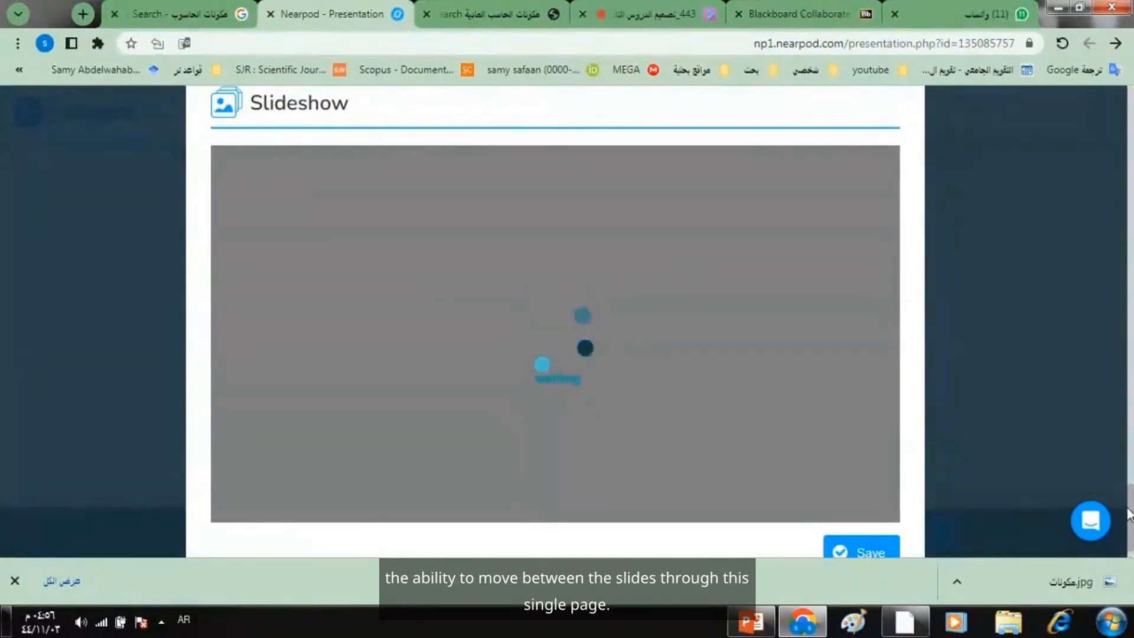
pyautogui.scroll(1, 1128, 511)
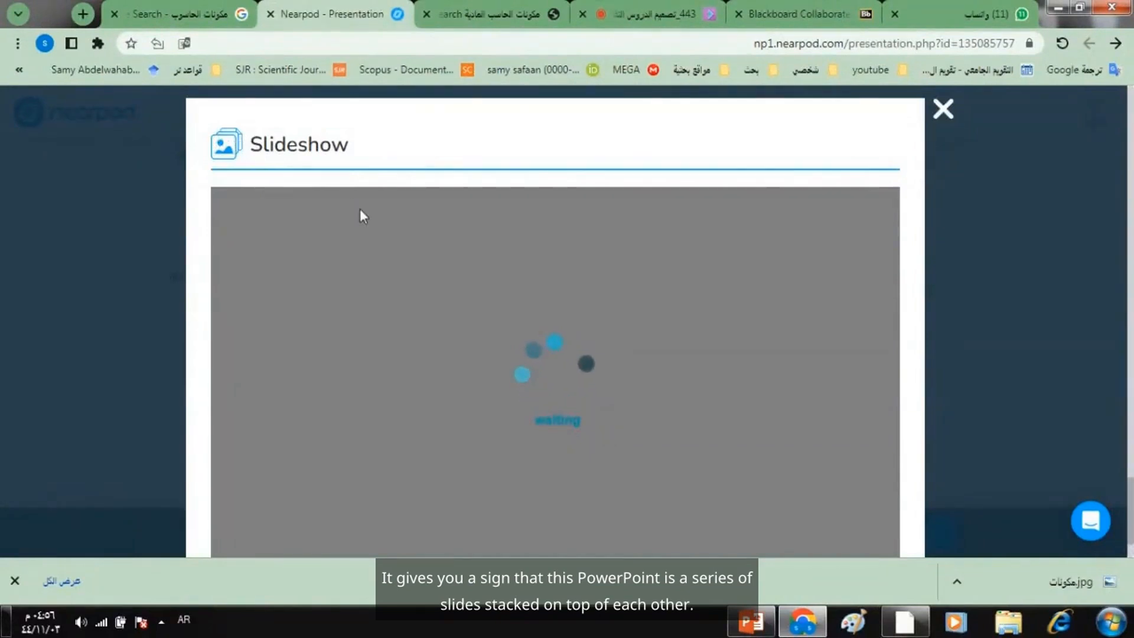
pyautogui.moveTo(1129, 495); pyautogui.dragTo(1129, 505)
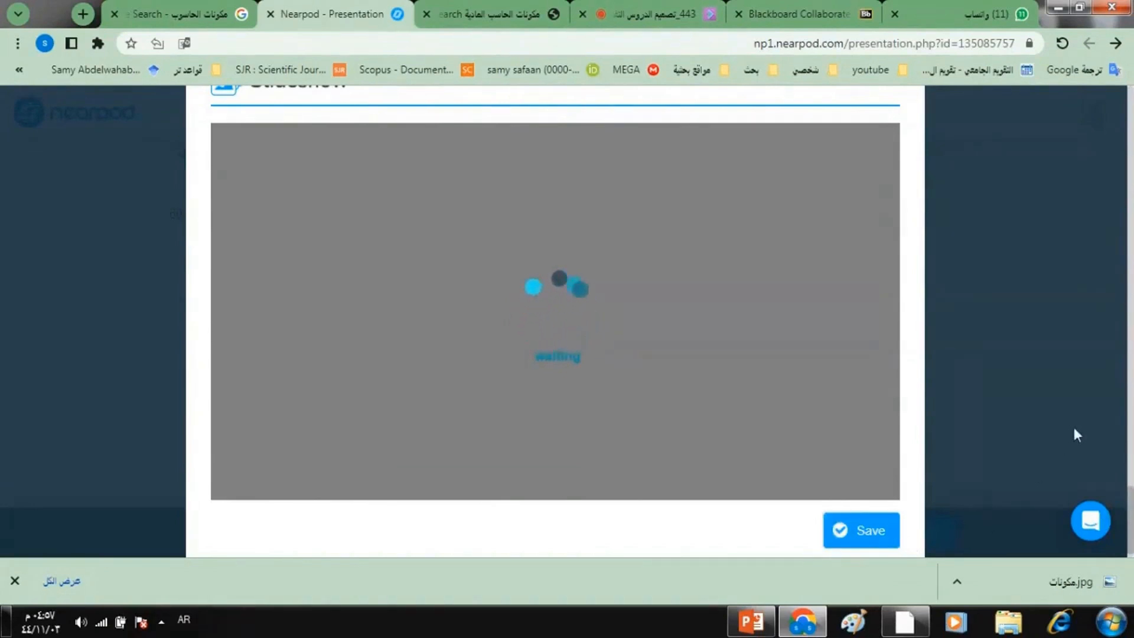
# - Check the class chat in the Blackboard Collaborate session, and return to Nearpod to save the open Slideshow item
pyautogui.moveTo(1129, 503); pyautogui.dragTo(1130, 483)
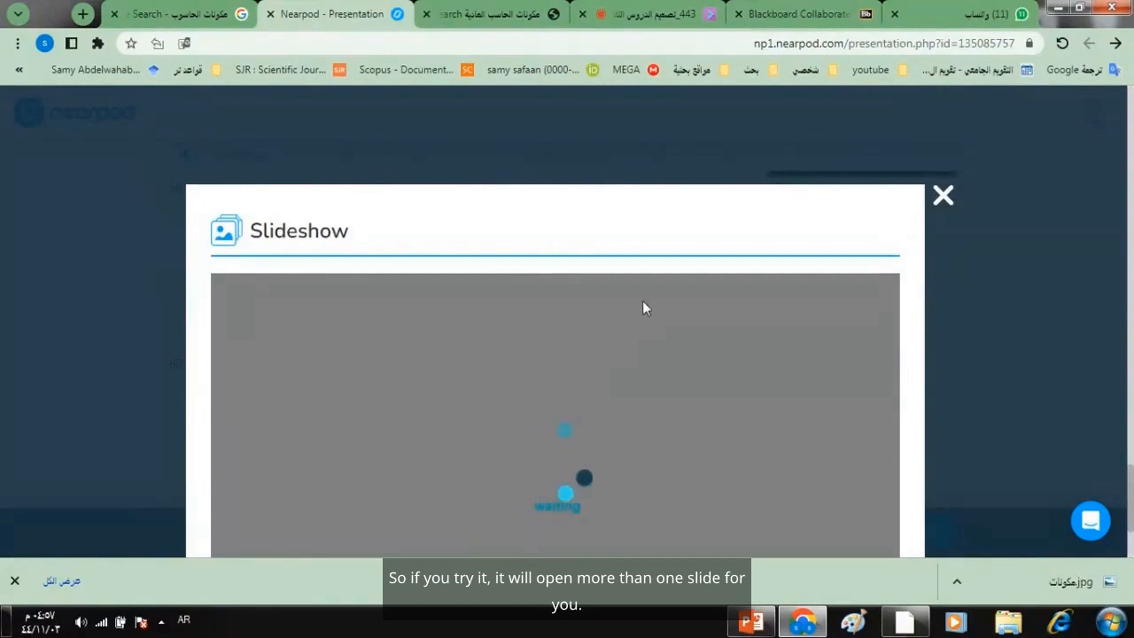
pyautogui.click(657, 8)
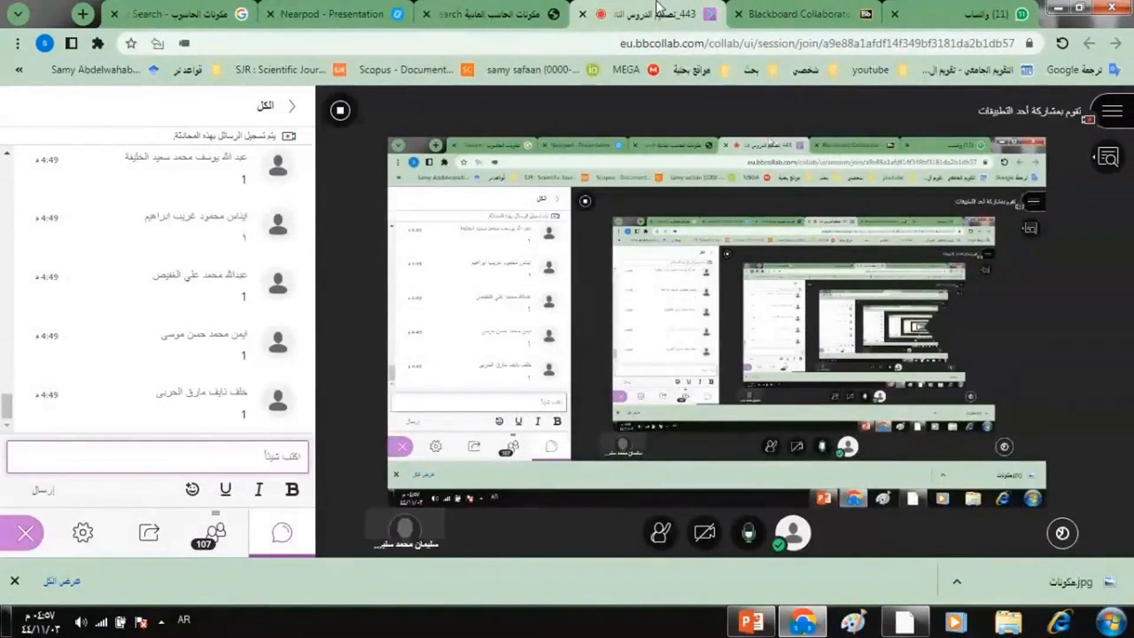
pyautogui.click(359, 3)
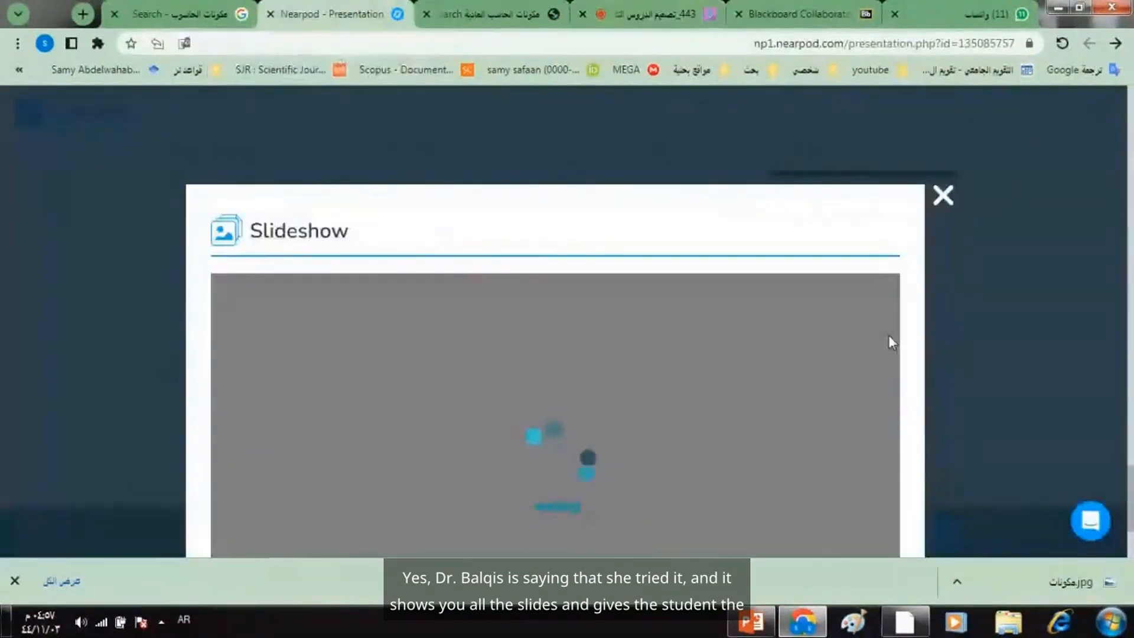
pyautogui.scroll(-3, 1131, 481)
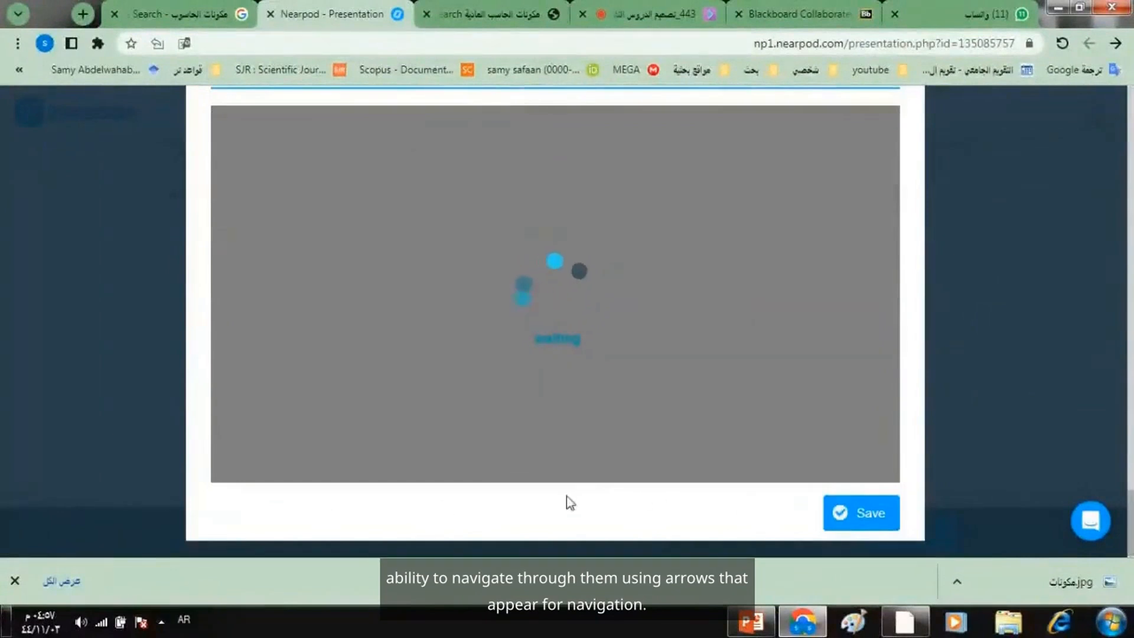
pyautogui.click(867, 512)
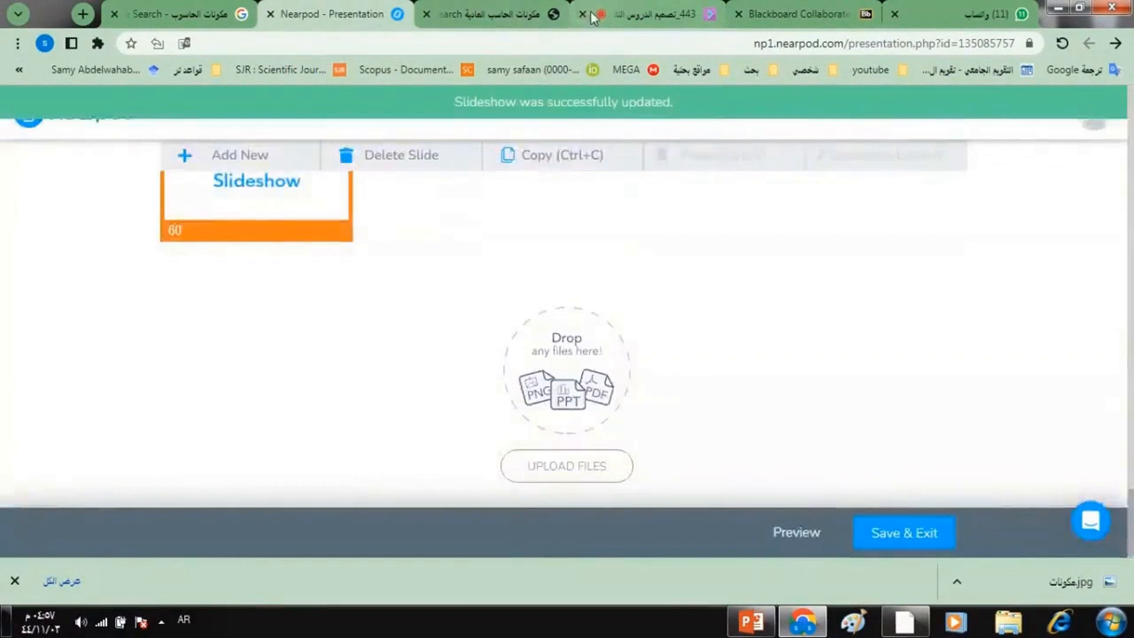
# - View the content types that can be added to the Nearpod lesson, checking the Blackboard Collaborate chat for student replies before and after
pyautogui.click(638, 23)
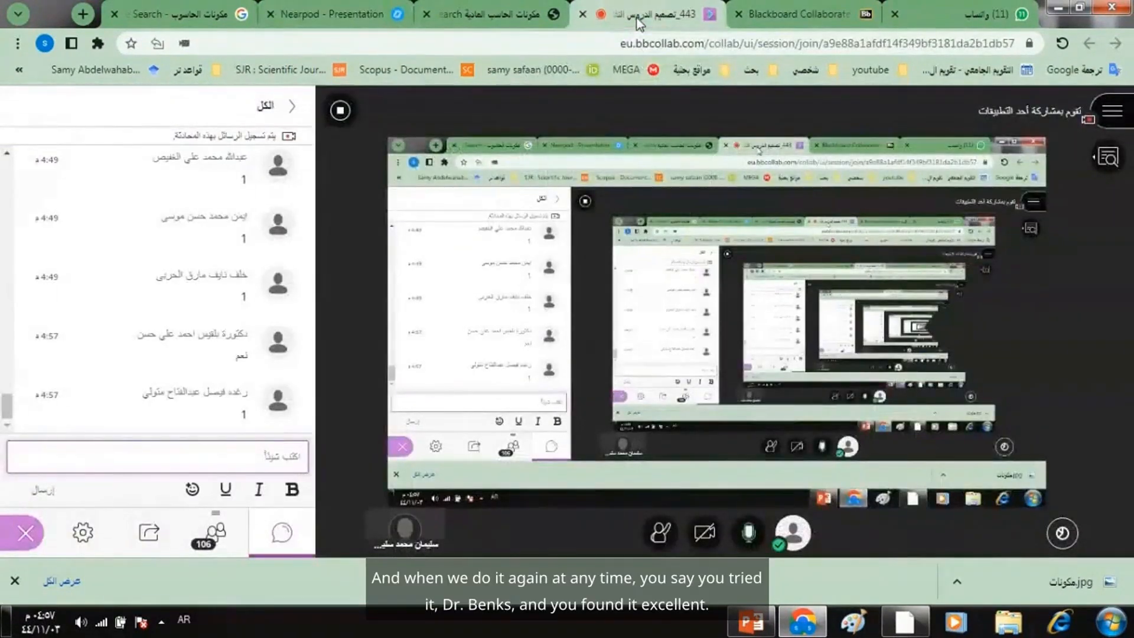
pyautogui.click(331, 14)
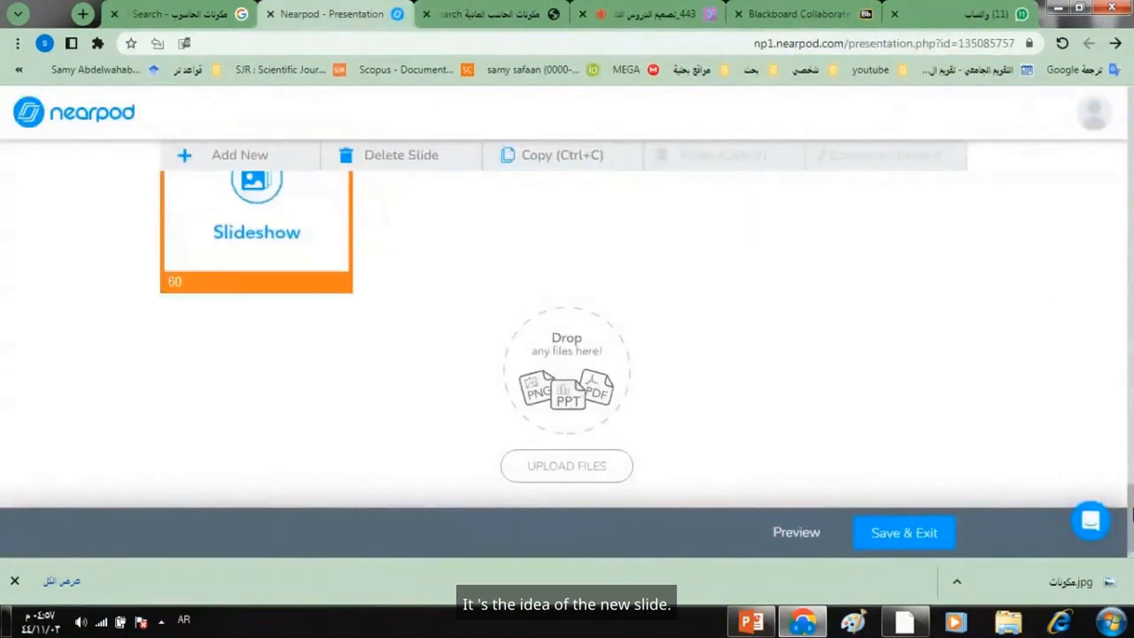
pyautogui.click(267, 158)
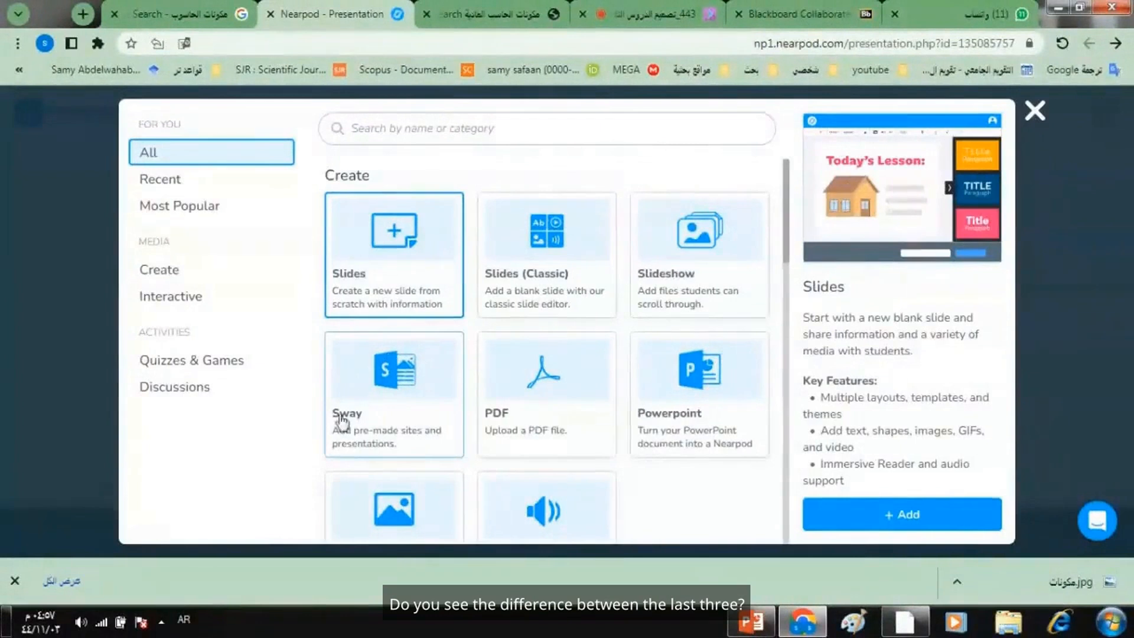
pyautogui.click(655, 18)
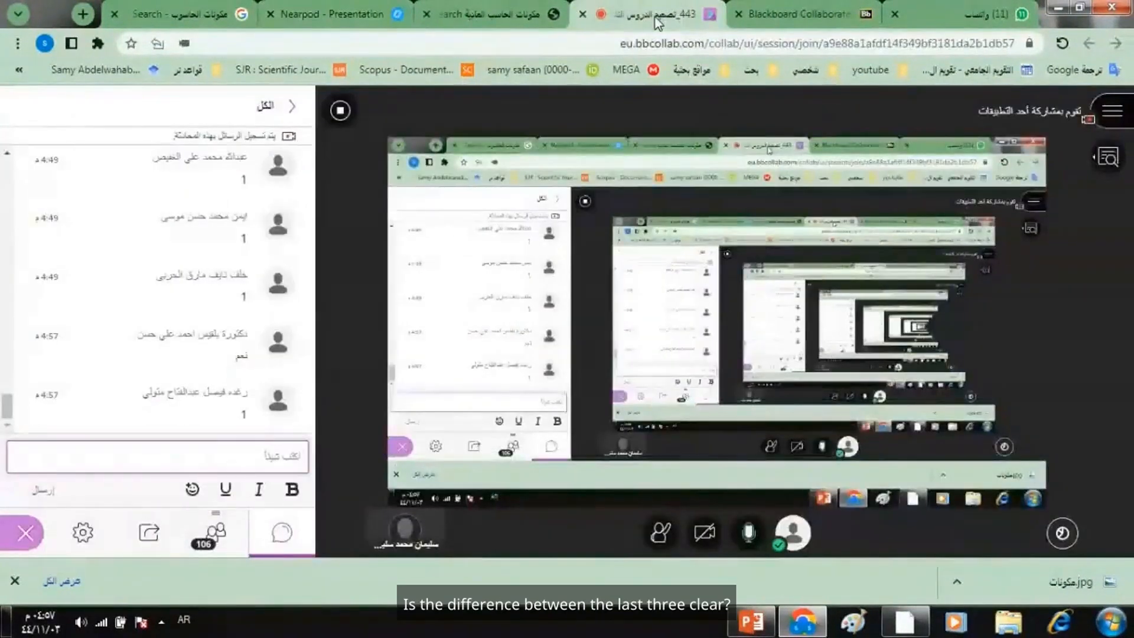